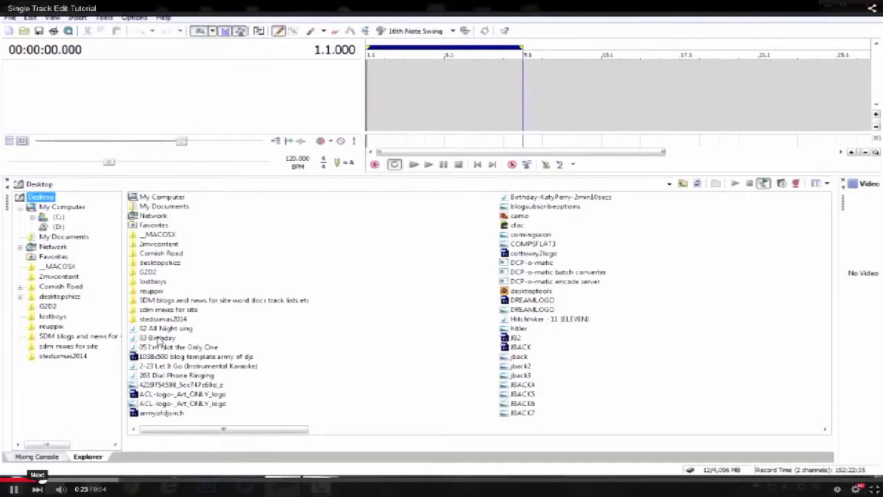
- Add the song 03 Birthday from the Desktop as a new track and enlarge the track's height
double_click(158, 338)
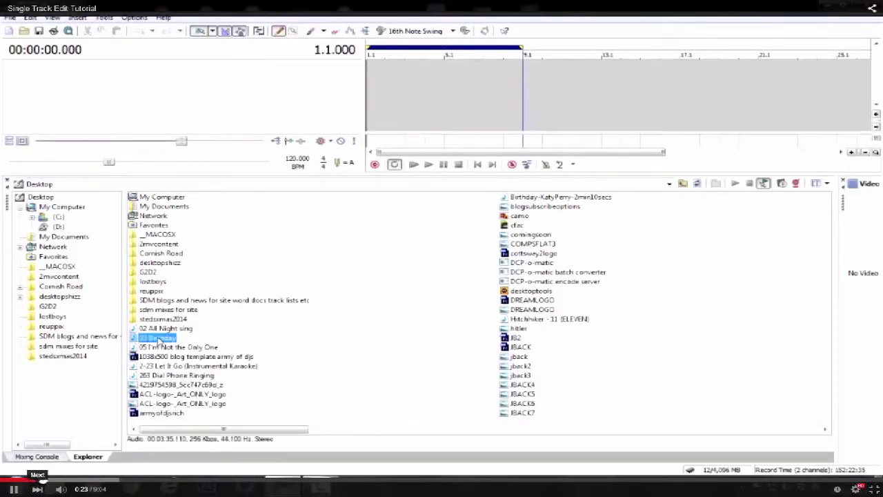
double_click(244, 174)
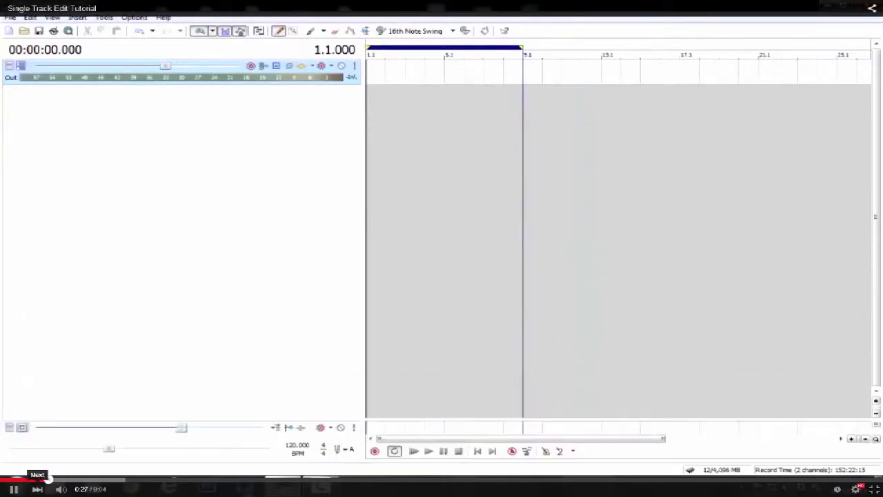
left_click_drag(259, 84, 249, 262)
- Paint the 03 Birthday clip onto its track from measure 1.1 to the song's full length
mouse_move(365, 138)
left_mouse_down()
mouse_move(755, 216)
mouse_move(870, 207)
left_mouse_up()
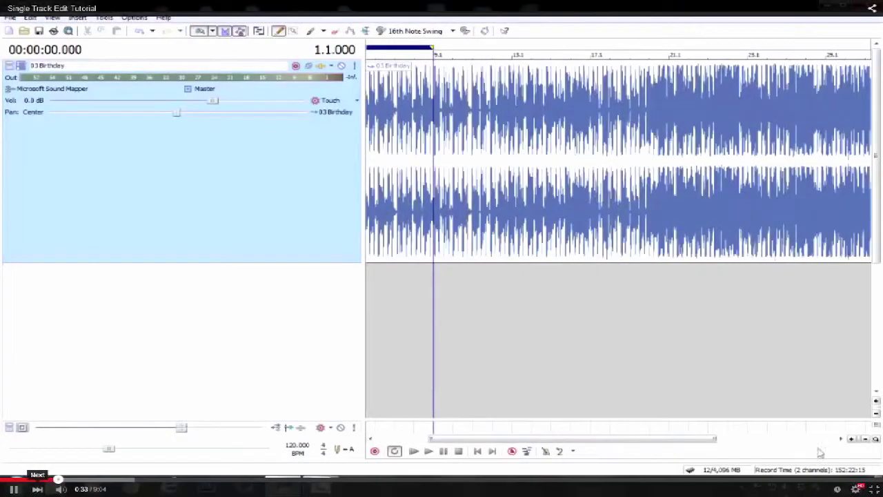
left_click(864, 439)
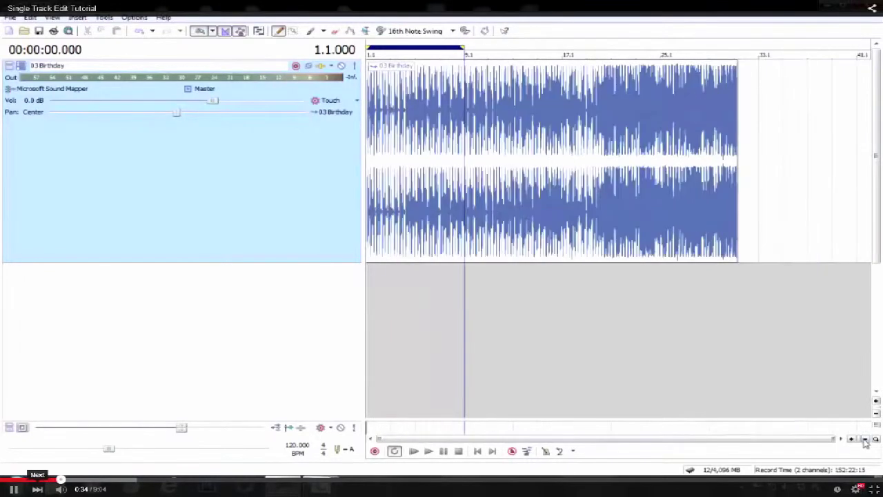
left_click(735, 176)
left_click_drag(880, 190, 710, 157)
left_click_drag(702, 445, 391, 292)
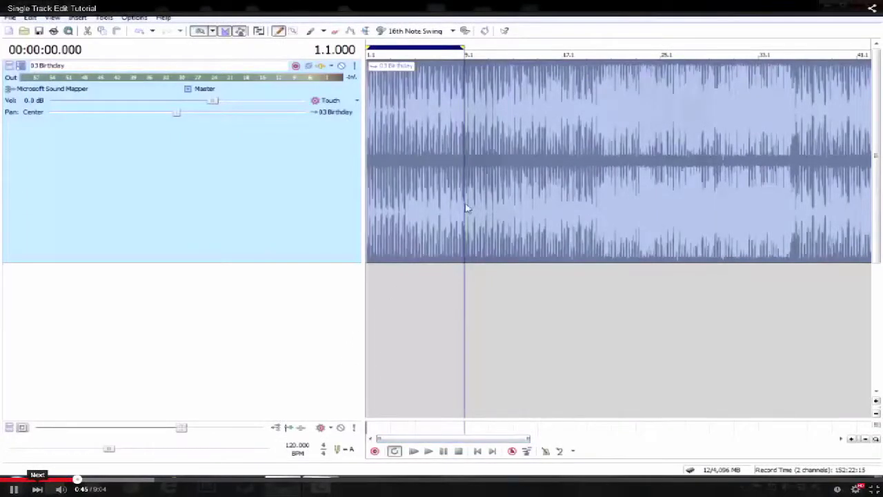
- Set the loop region over the whole 03 Birthday event and play it from the start
left_click(467, 207)
left_click(428, 450)
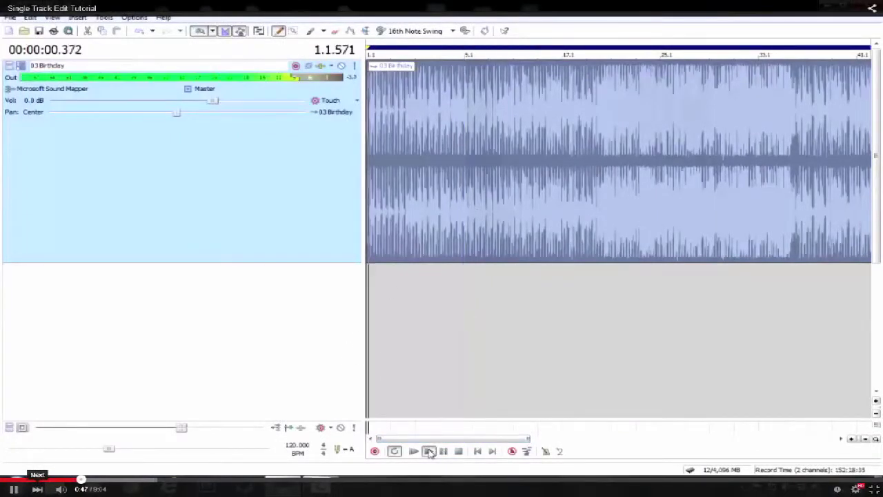
- Set the 03 Birthday clip's ACID type to Beatmapped with the stretch mode Efficient
right_click(430, 170)
left_click(461, 194)
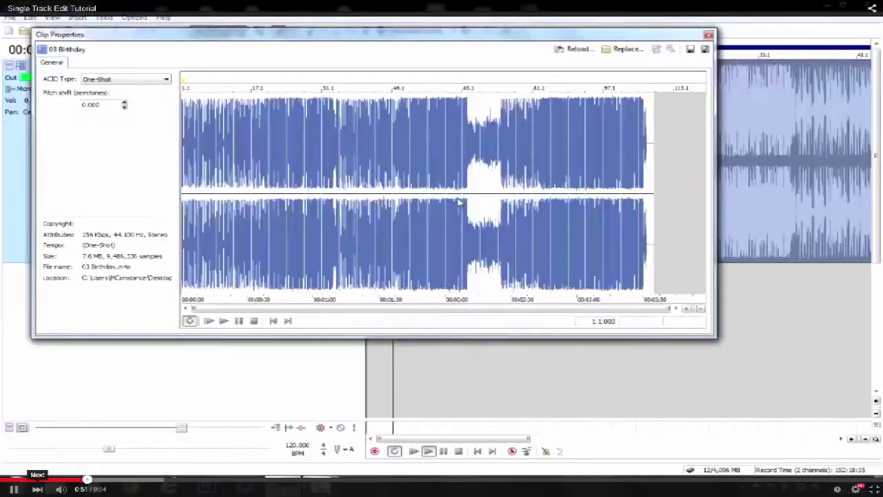
left_click(102, 81)
left_click(103, 104)
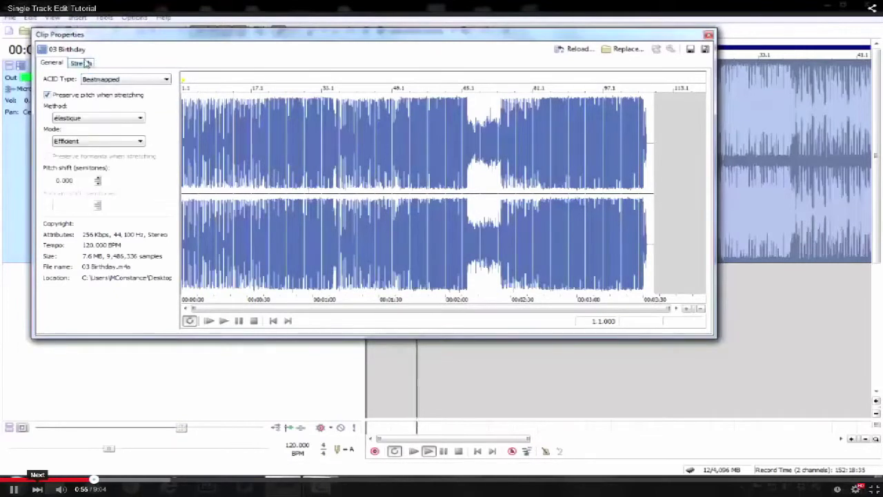
left_click(81, 142)
left_click(81, 150)
- Run the Beatmapper Wizard on the clip and align the Downbeat marker with the exact start of the first downbeat's waveform
left_click(80, 63)
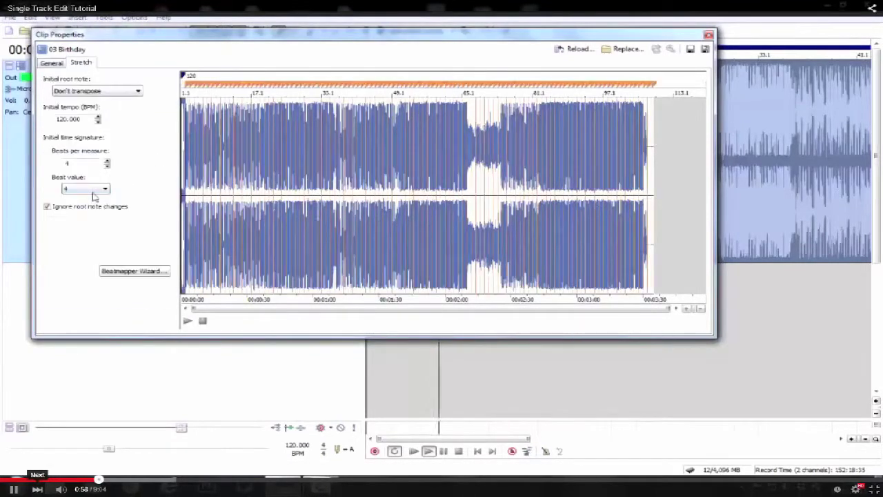
left_click(117, 274)
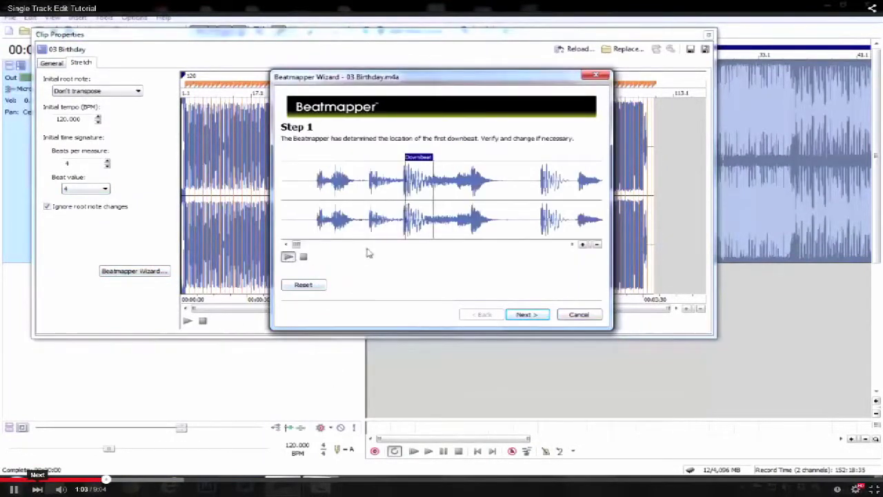
left_click(582, 244)
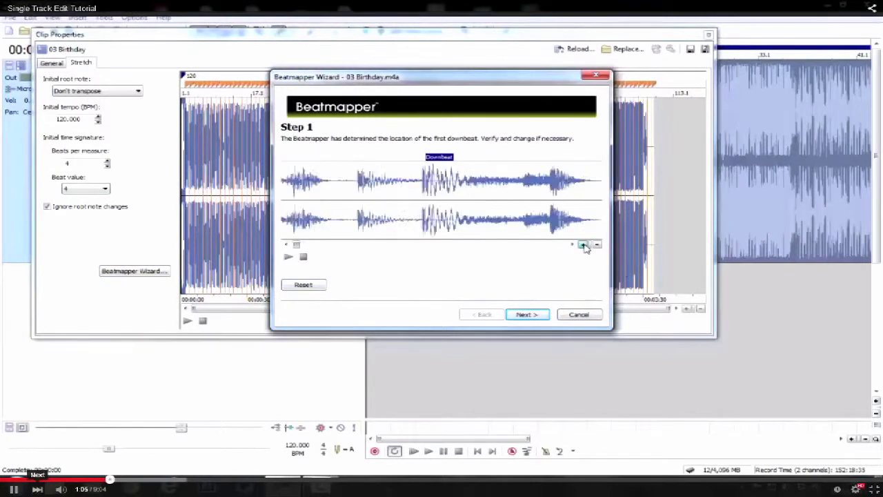
left_click(582, 245)
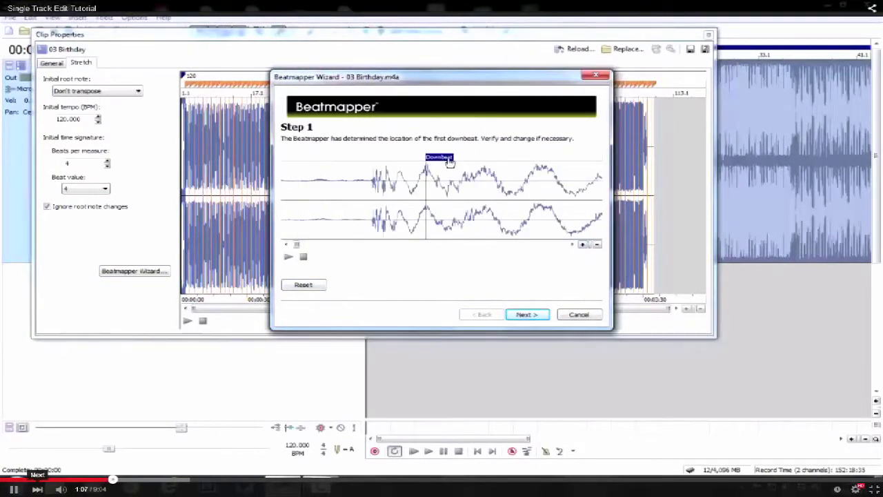
left_click(583, 245)
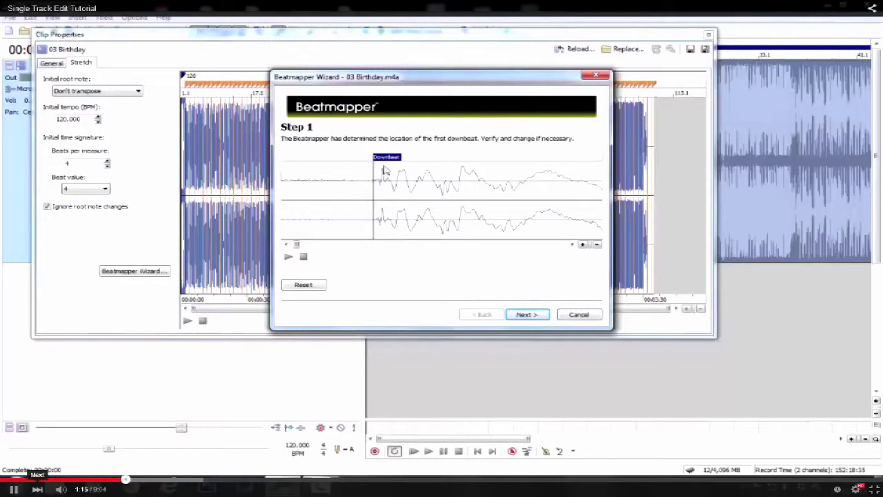
left_click(526, 315)
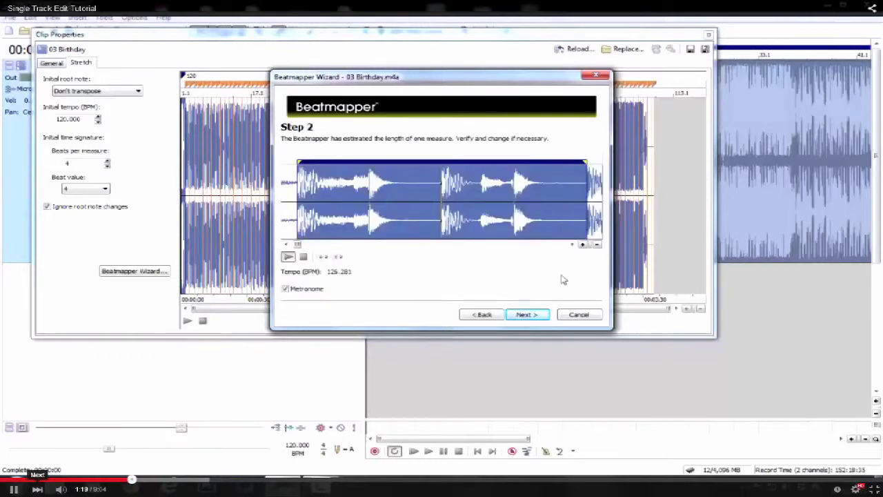
- Accept the estimated measure length and align the measure 42 marker with its beat for a tempo of 126.000 BPM
left_click(526, 314)
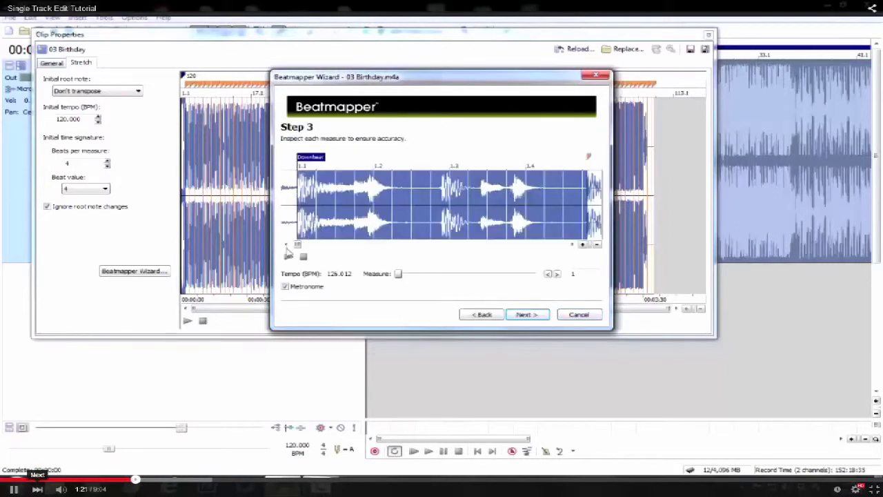
left_click_drag(398, 275, 449, 280)
left_click(582, 245)
left_click(582, 244)
left_click(582, 245)
mouse_move(427, 162)
left_mouse_down()
mouse_move(414, 165)
mouse_move(514, 181)
left_mouse_up()
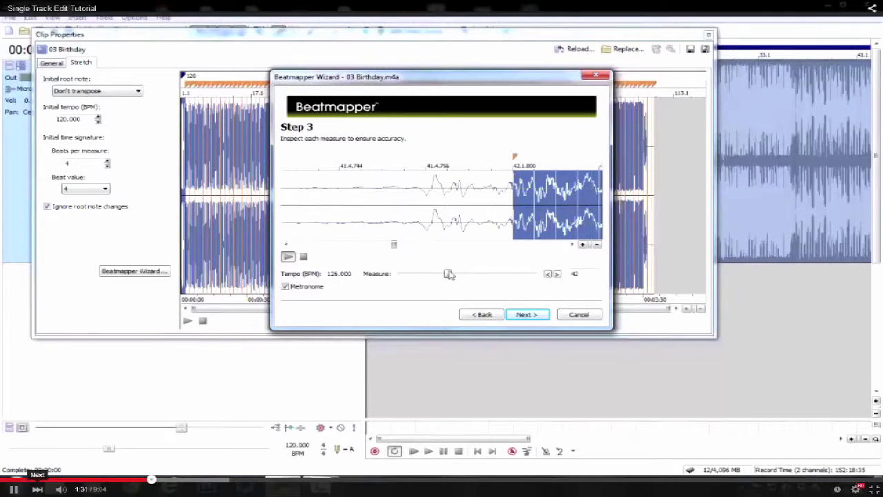
- Move the Downbeat marker in measure 1 slightly earlier and check the beat alignment at measure 58
left_click_drag(446, 274, 304, 250)
left_click_drag(329, 160, 318, 159)
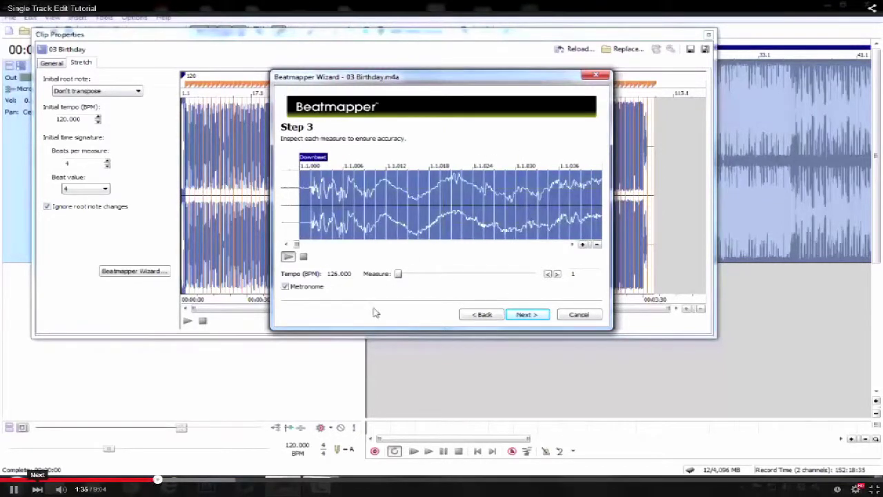
left_click_drag(397, 274, 468, 284)
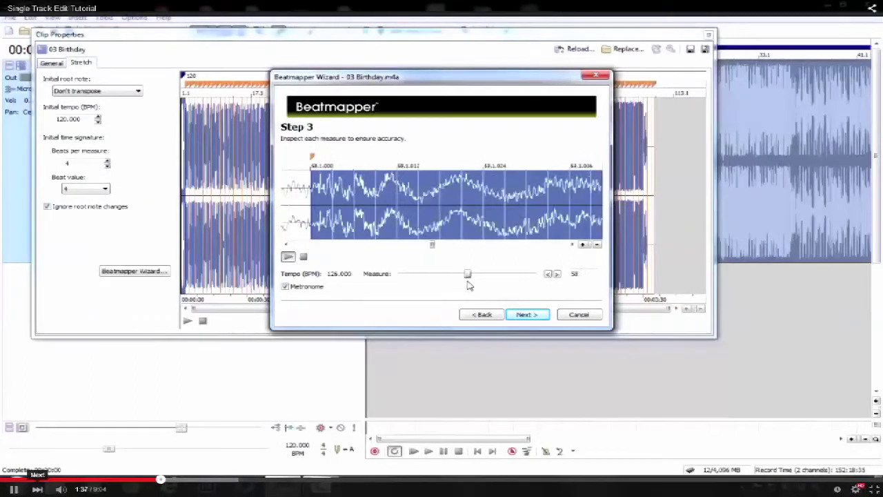
- Finish the Beatmapper Wizard with the project tempo changed to match the track, and close the clip properties
left_click(519, 318)
left_click(519, 318)
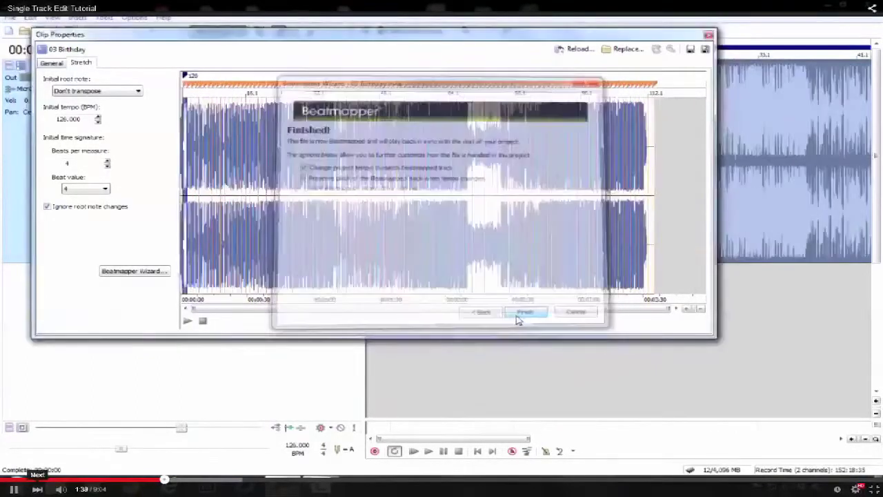
left_click(709, 35)
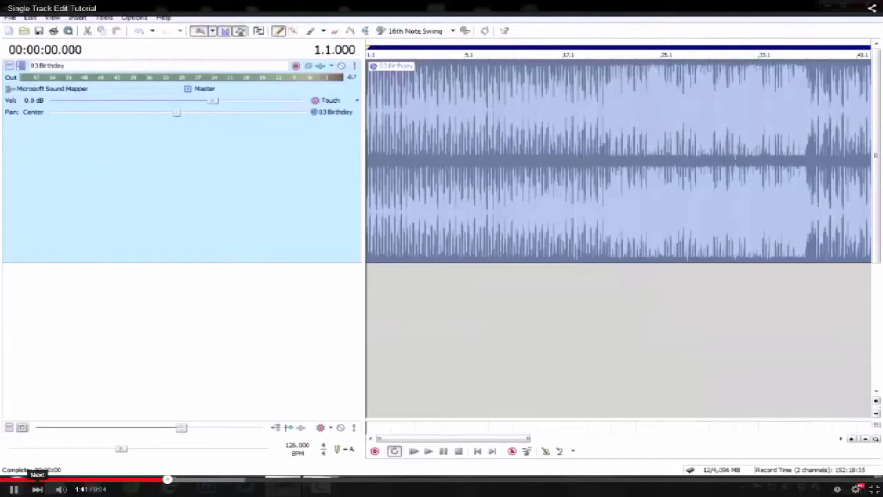
- Play the beatmapped track from the start and examine the waveform of its opening measures
left_click(864, 439)
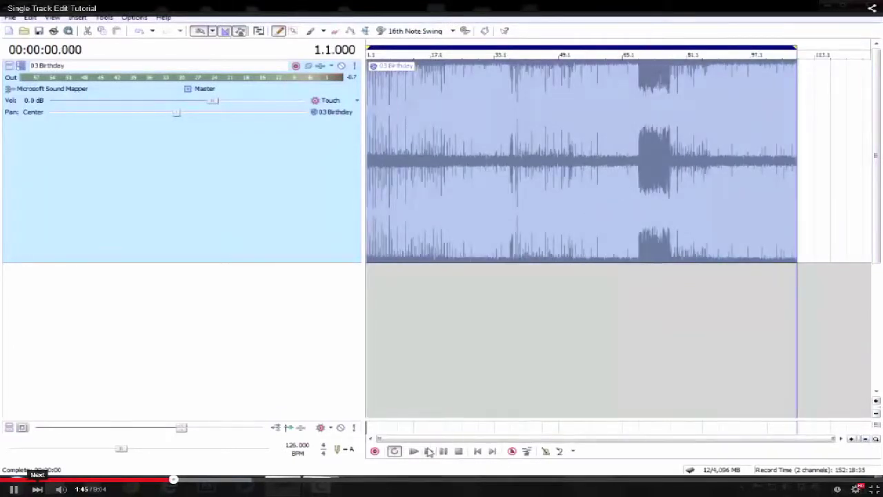
left_click(429, 451)
left_click(852, 440)
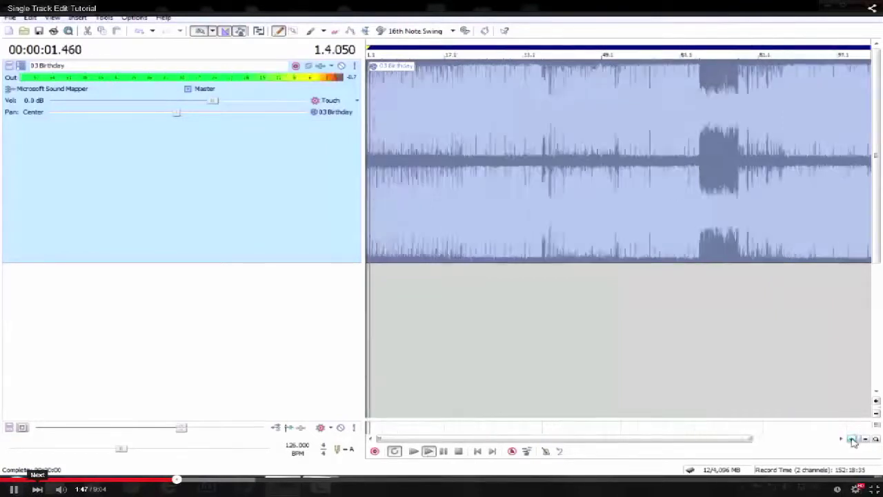
left_click(852, 439)
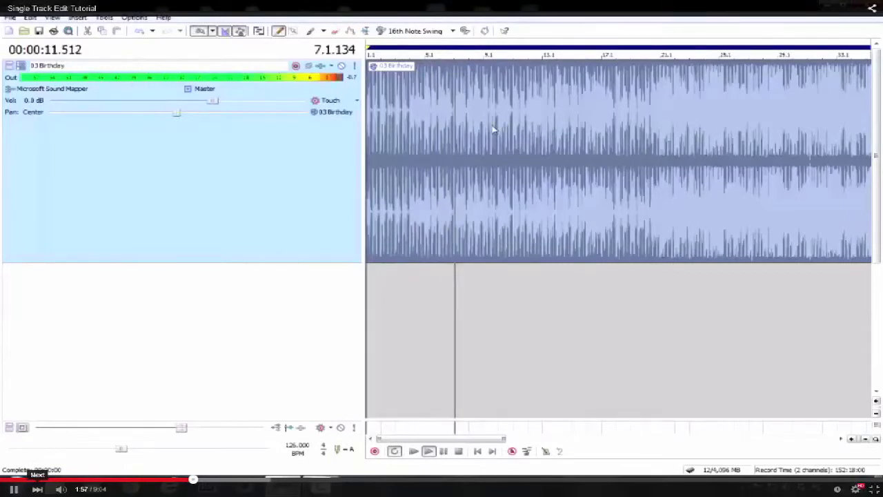
- Split the 03 Birthday event at measures 9.1 and 13.1
right_click(489, 91)
left_click(509, 236)
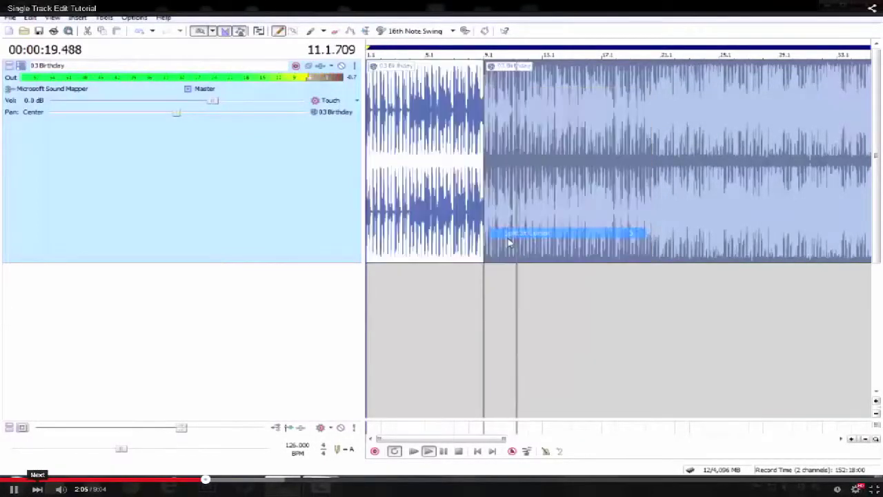
right_click(545, 100)
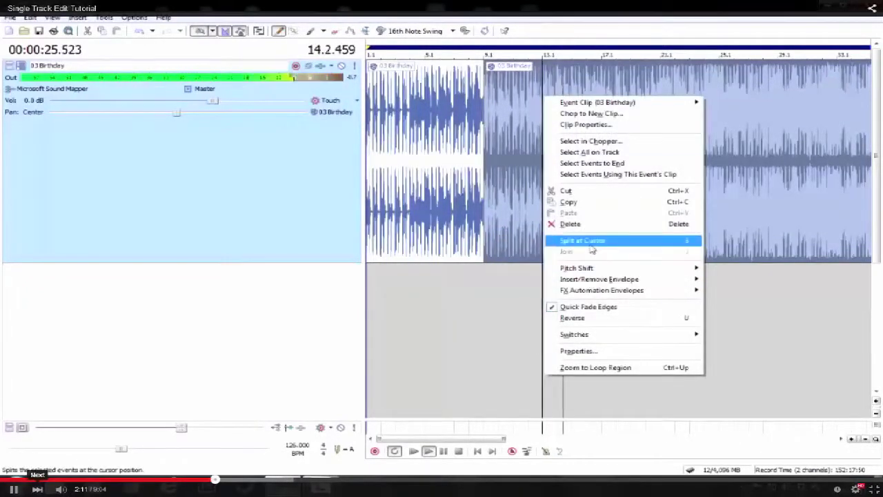
left_click(590, 241)
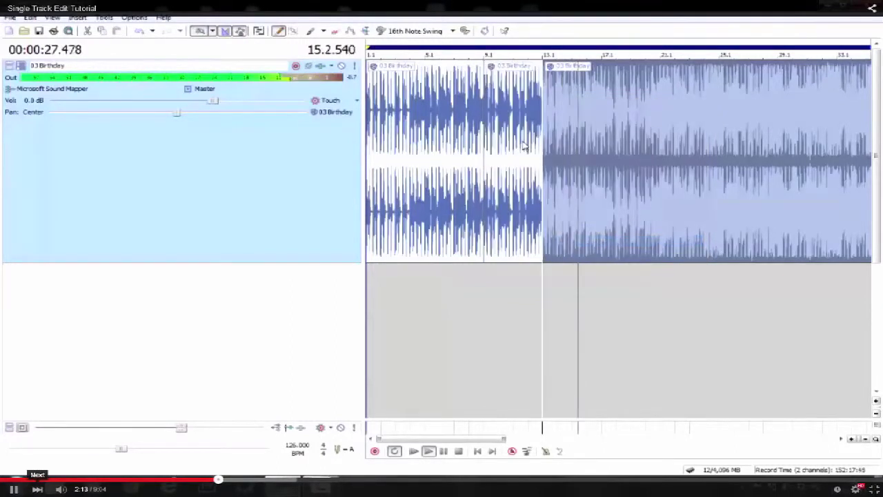
- Trim the start of the last event to measure 17.1 and delete the segment between 9.1 and 13.1
left_click_drag(545, 136, 600, 141)
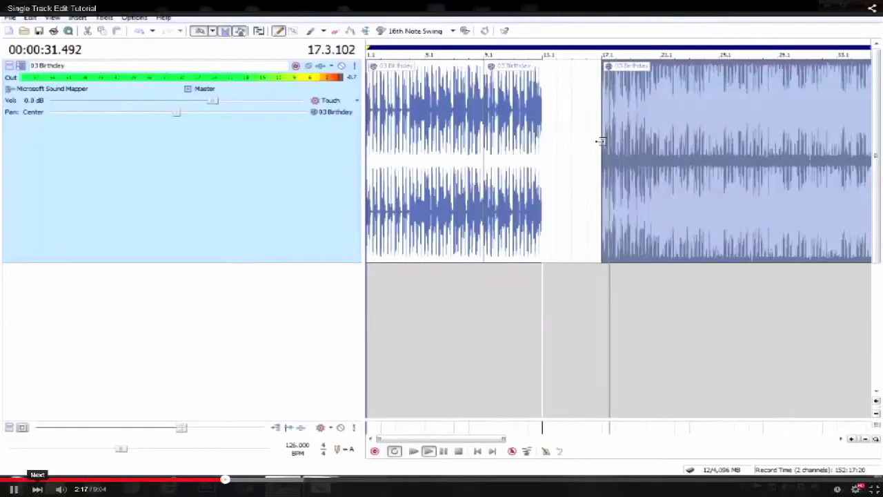
right_click(514, 132)
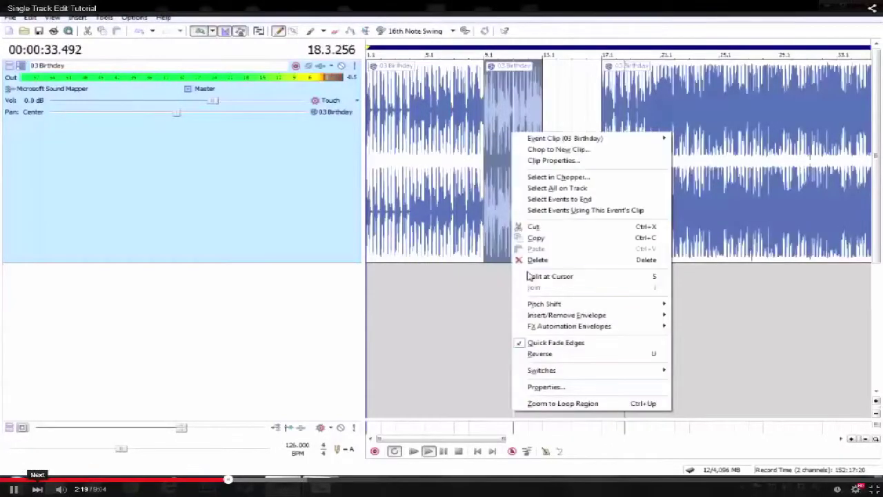
left_click(535, 259)
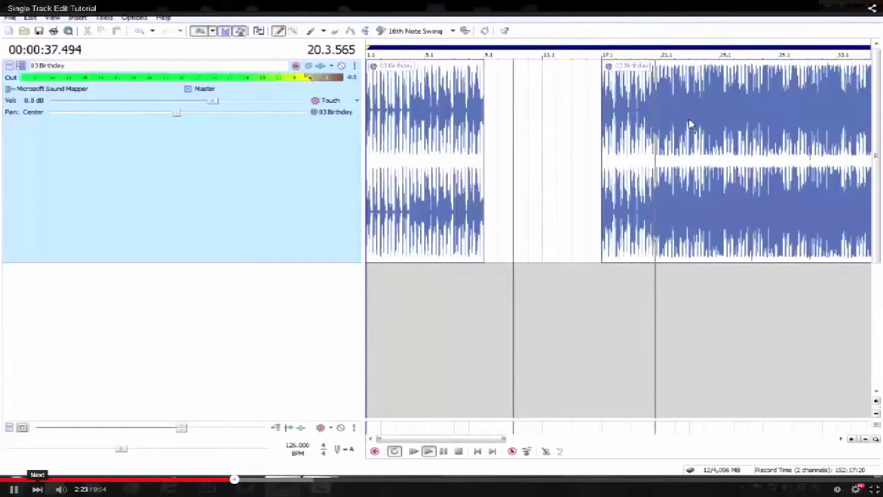
- Move the remaining event to measure 9.1, directly against the intro, and play back across the join
left_click_drag(689, 128, 571, 115)
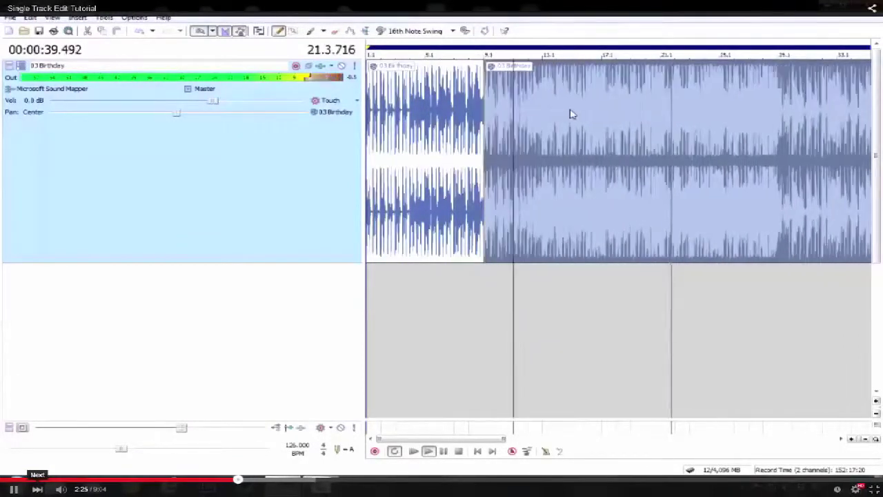
key("space")
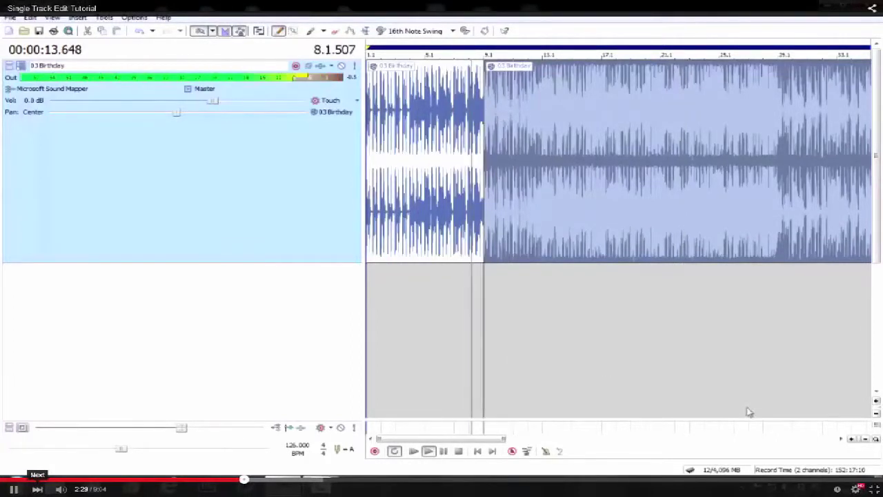
- Extend the second event's start back about one beat to 8.4.000, overlapping the intro in a crossfade
left_click(851, 439)
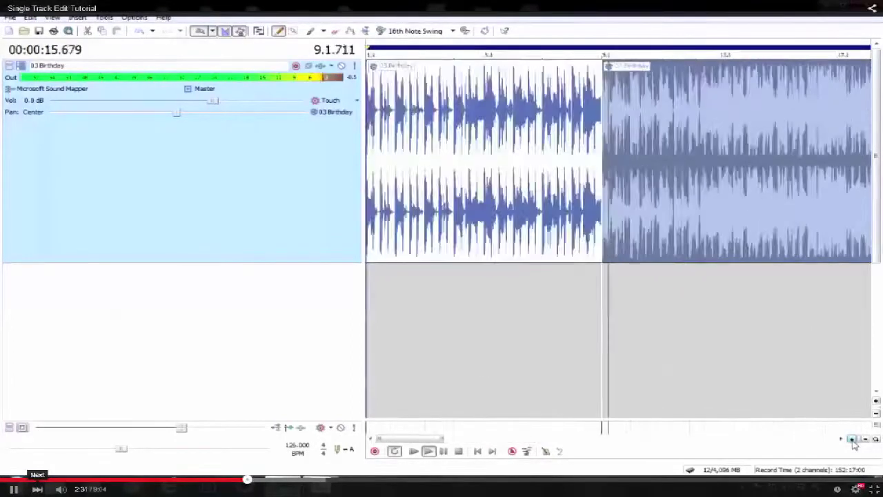
left_click(851, 438)
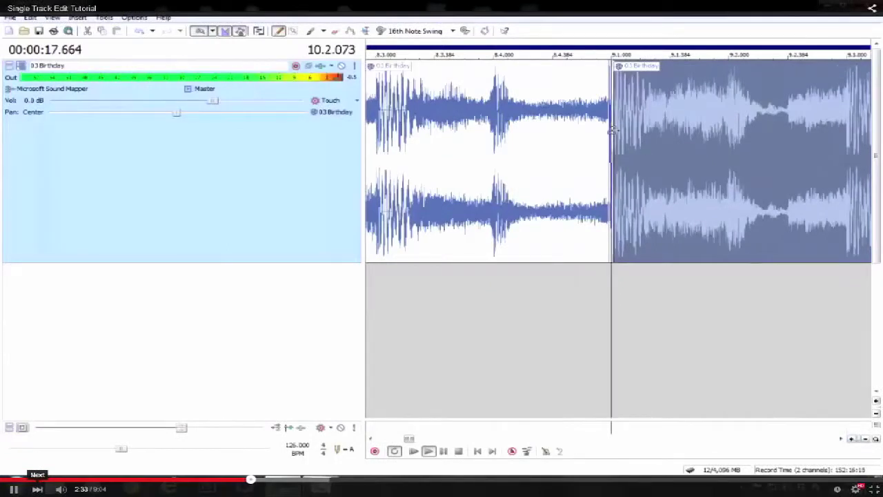
left_click_drag(611, 129, 510, 115)
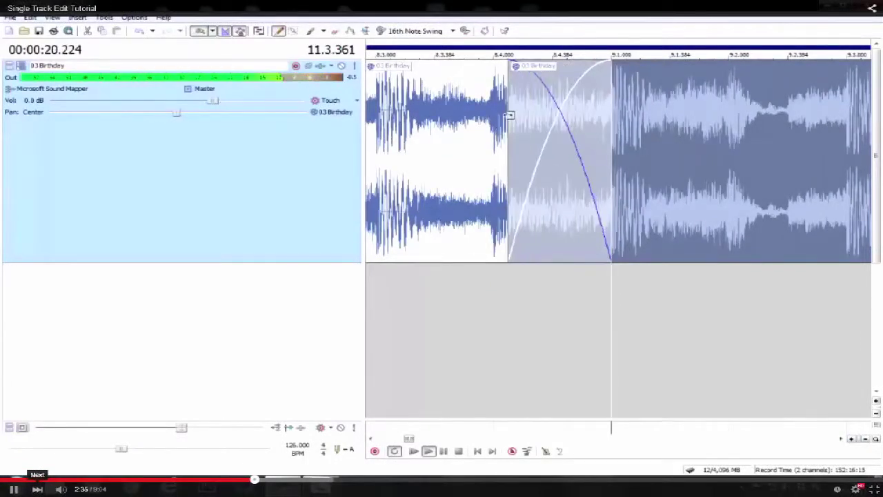
- Change the fade-out curve of the crossfade between the two 03 Birthday events and play back across the join
right_click(554, 86)
mouse_move(586, 85)
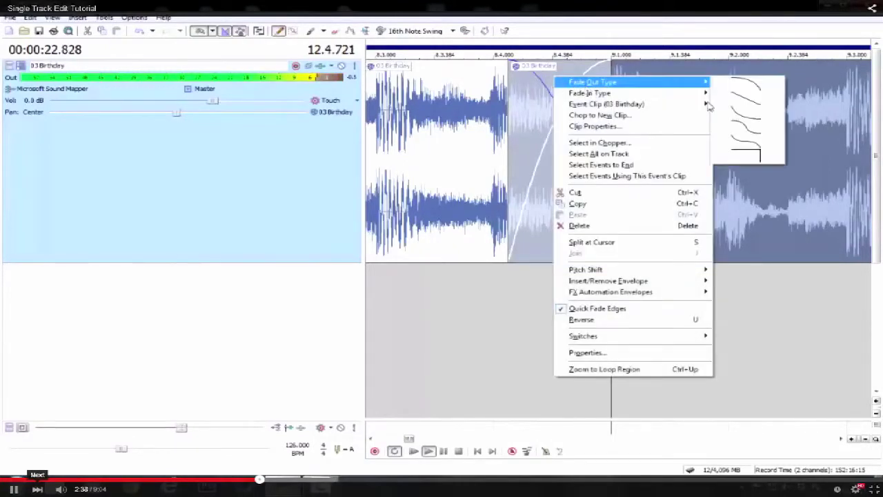
left_click(755, 116)
left_click(867, 439)
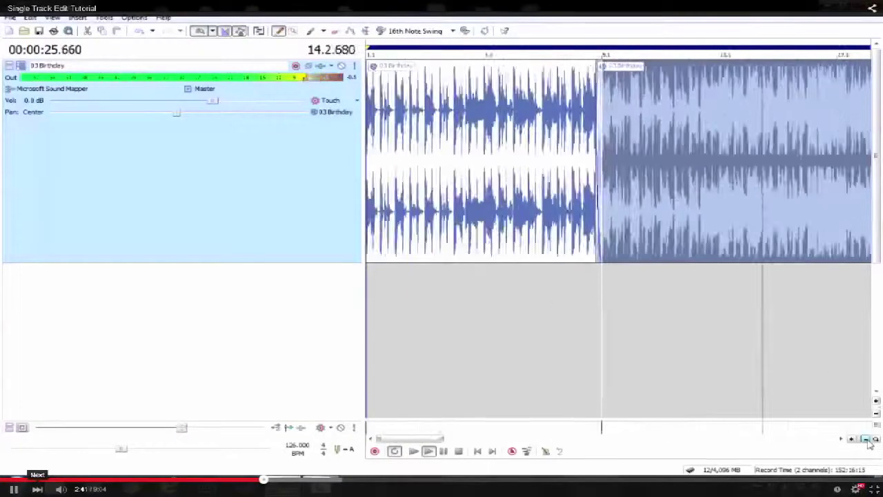
left_click(496, 302)
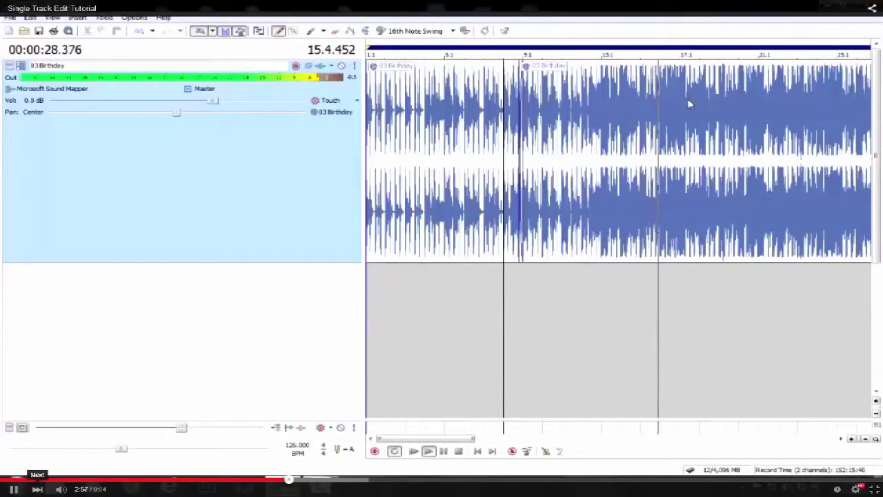
- Try splitting the second 03 Birthday event at measure 21.1, and undo the split
left_click(758, 107)
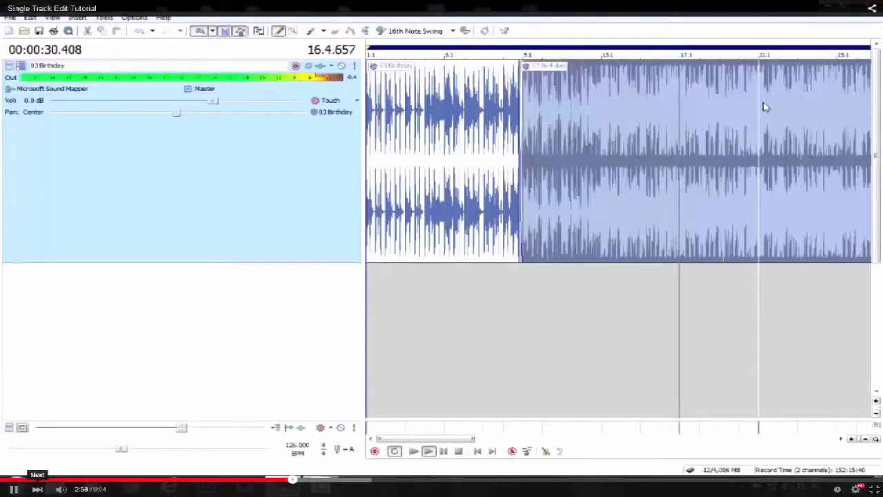
right_click(765, 105)
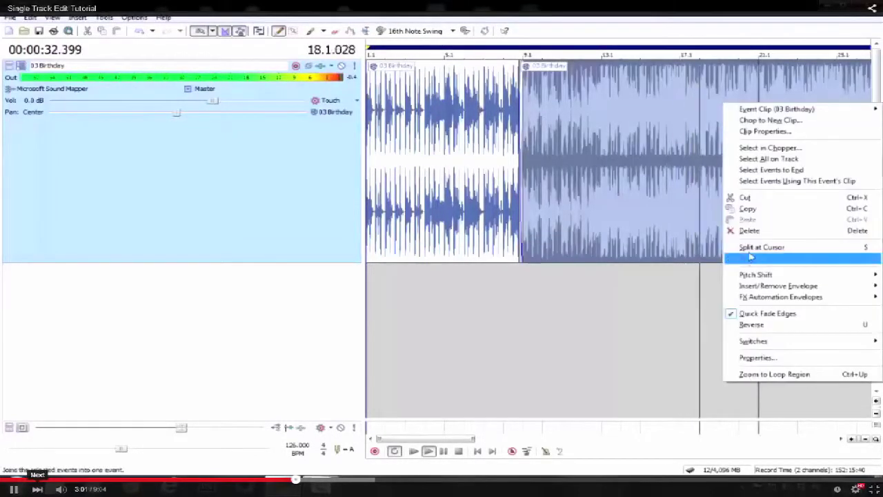
left_click(751, 249)
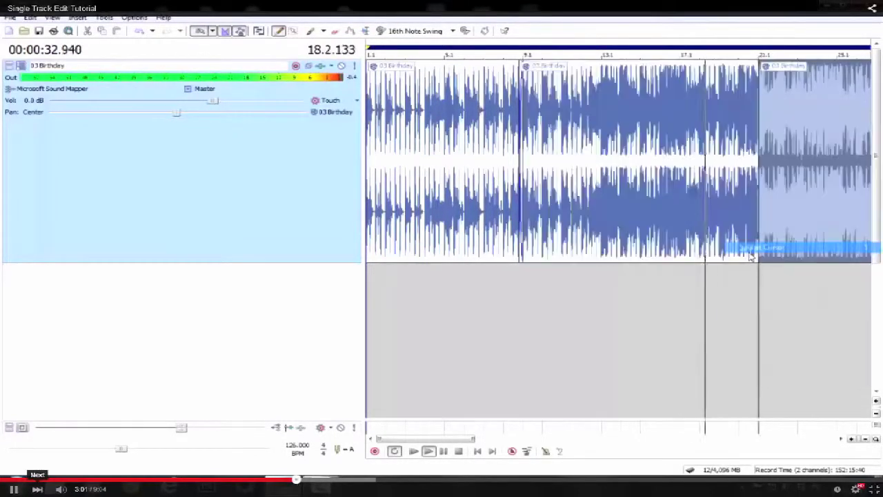
left_click(842, 439)
left_click(843, 439)
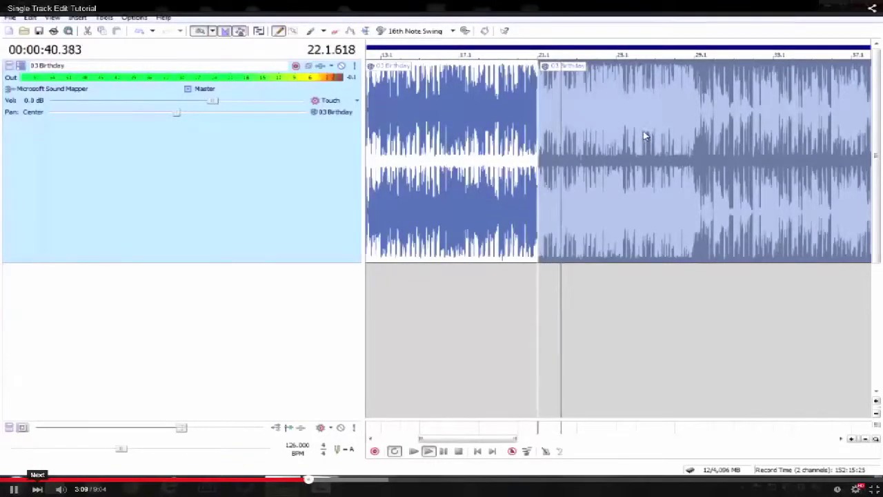
left_click(30, 17)
left_click(61, 30)
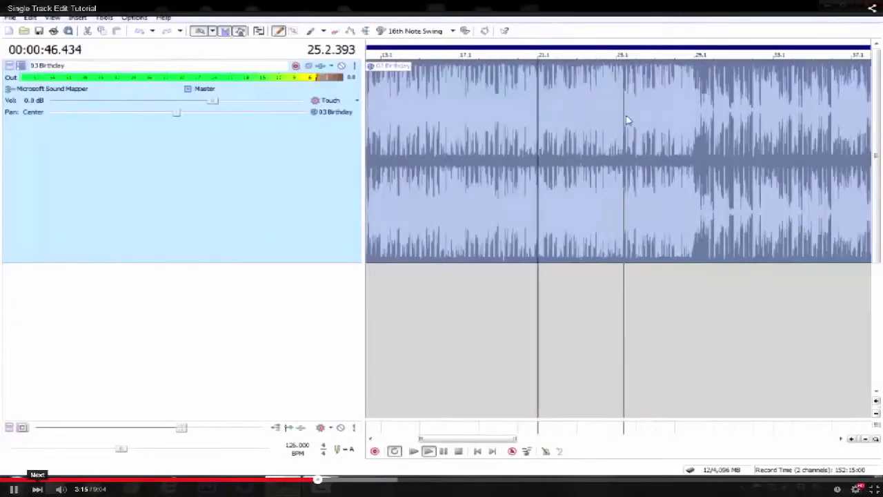
- Listen on from measure 29.1 and split the second 03 Birthday event at measure 33.1
left_click(695, 183)
left_click(840, 439)
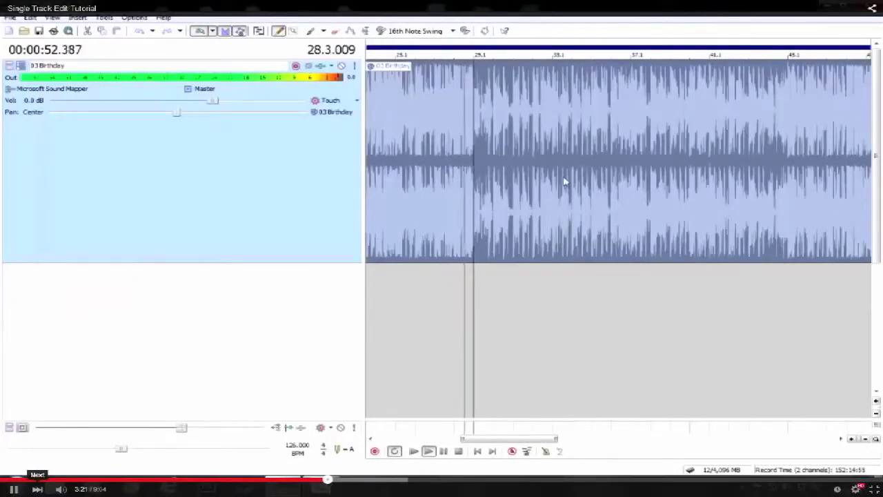
right_click(559, 127)
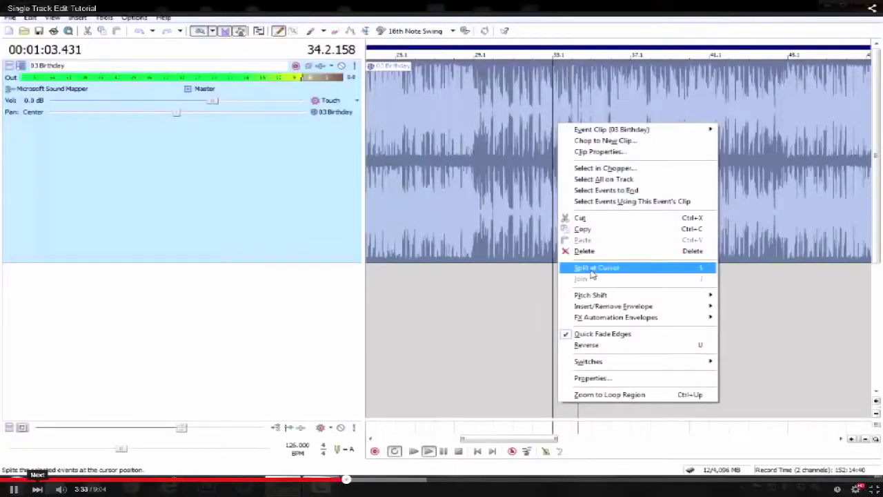
left_click(605, 103)
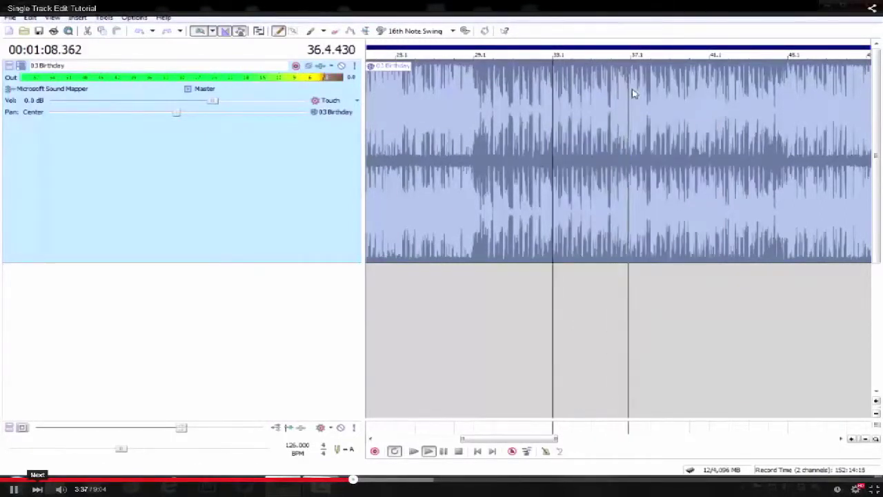
right_click(554, 96)
left_click(562, 242)
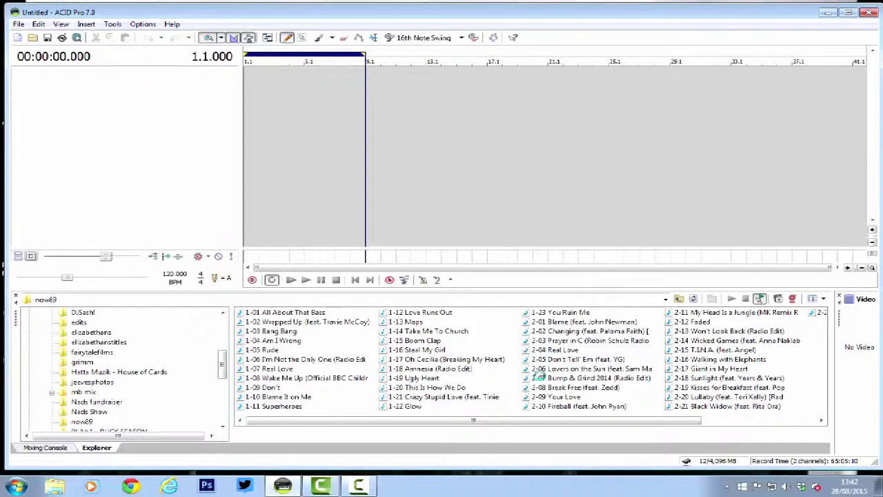
- Add 2-07 Bump & Grind 2014 (Radio Edit) as a full-length event from measure 1.1 and extend the loop region to its end
double_click(539, 376)
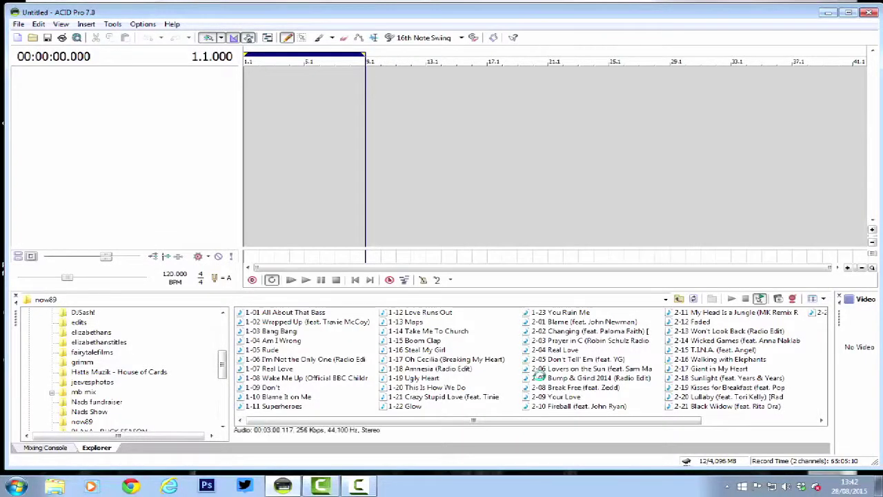
mouse_move(254, 76)
left_mouse_down()
mouse_move(869, 82)
mouse_move(880, 93)
left_mouse_up()
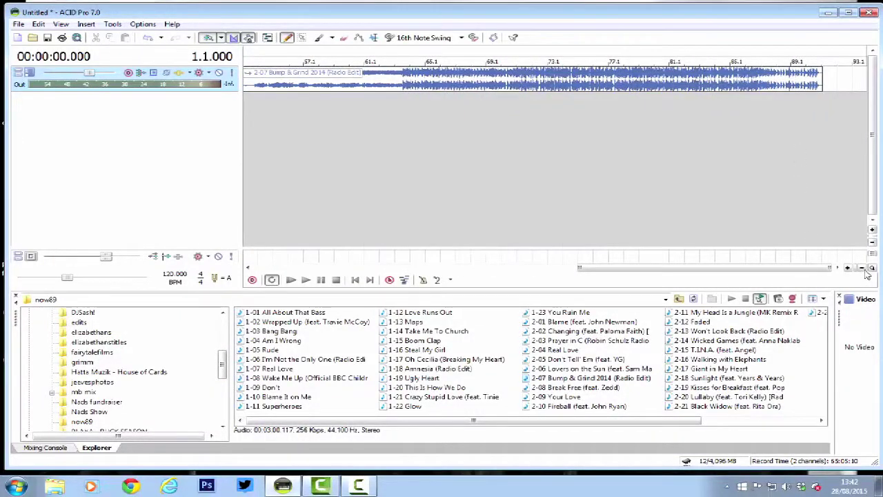
left_click(862, 269)
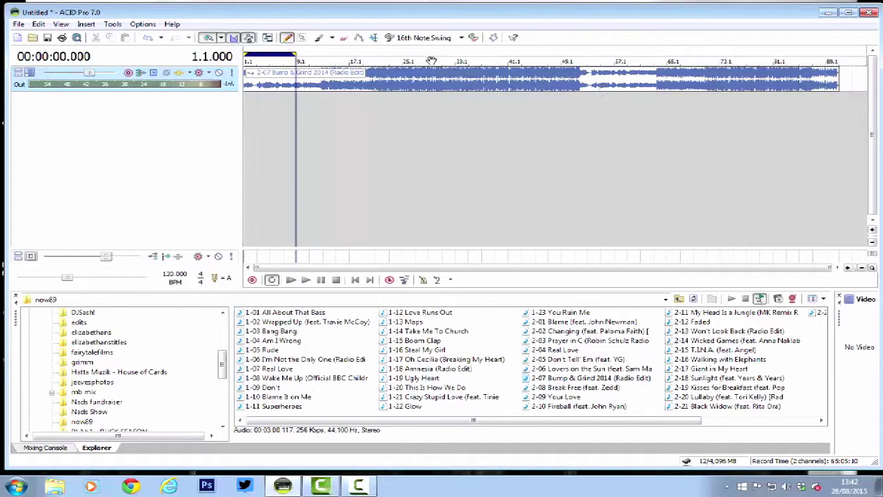
left_click_drag(293, 53, 837, 79)
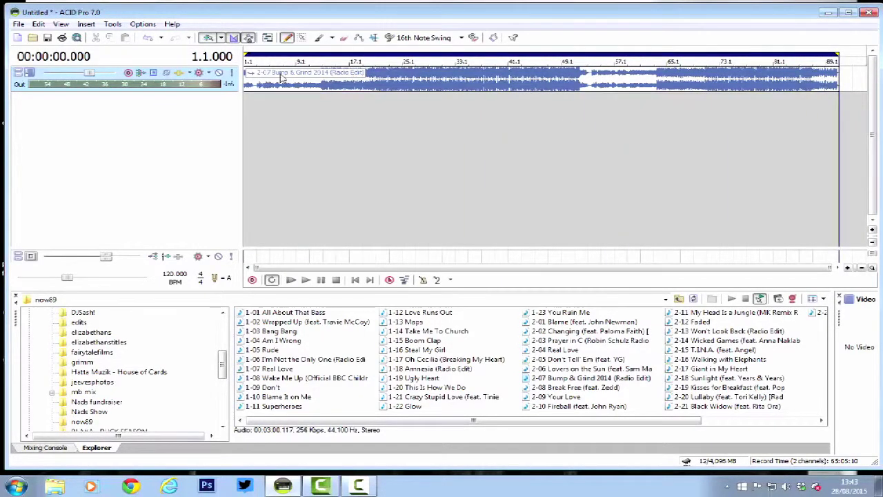
- Play back the song's opening and its breakdown from measure 51.1, and stop playback
left_click(306, 280)
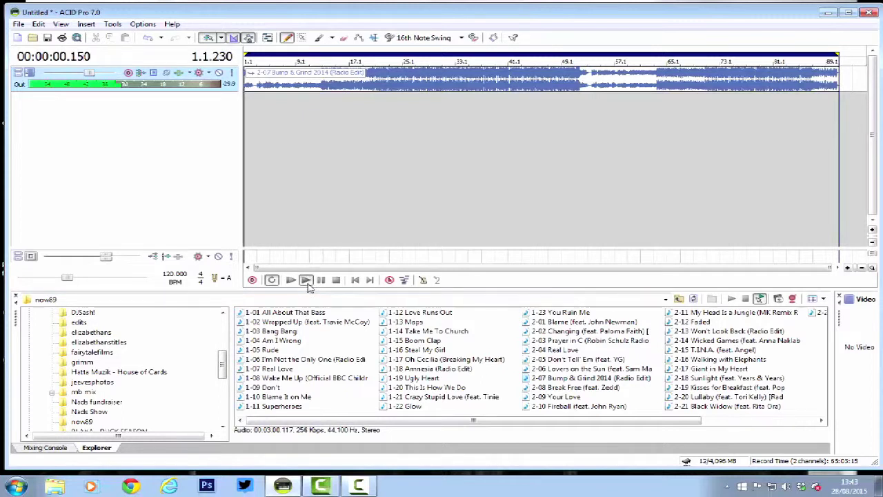
left_click(575, 117)
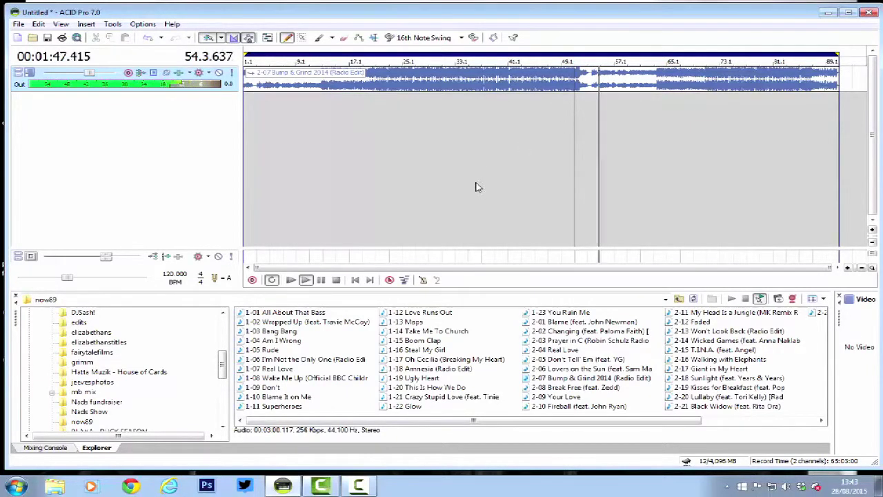
left_click(336, 280)
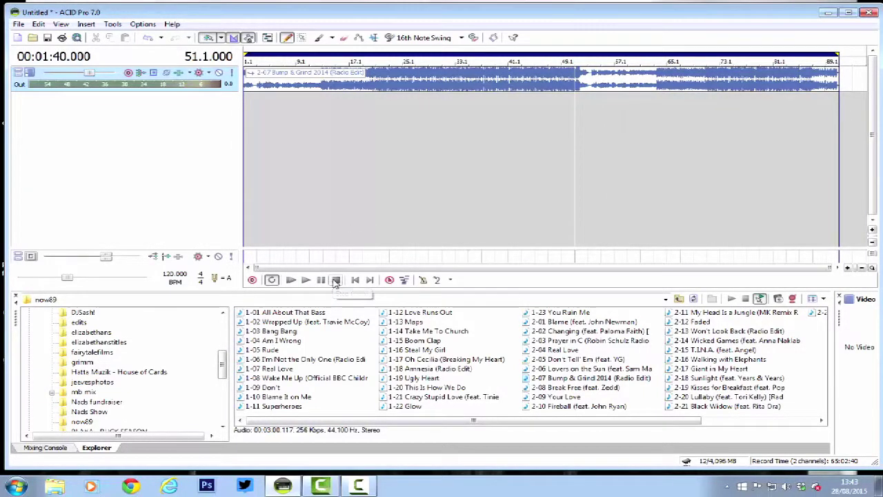
- Enlarge the track's height and split the Bump & Grind event at 3.1.213, just before the sound comes in
left_click(257, 97)
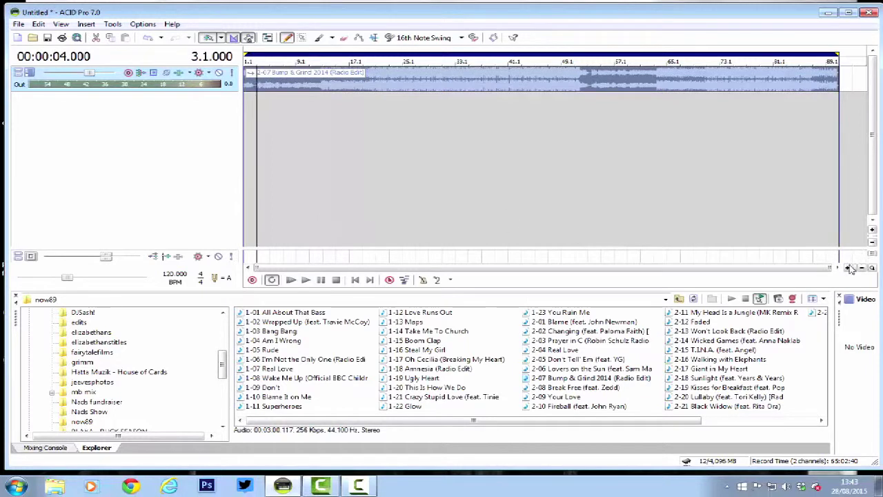
left_click(848, 267)
left_click(595, 84)
left_click(847, 268)
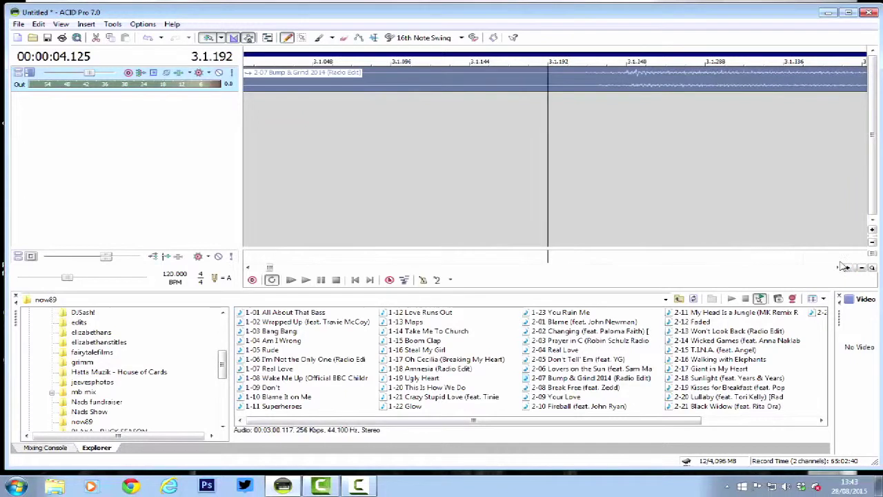
left_click(587, 87)
left_click(847, 268)
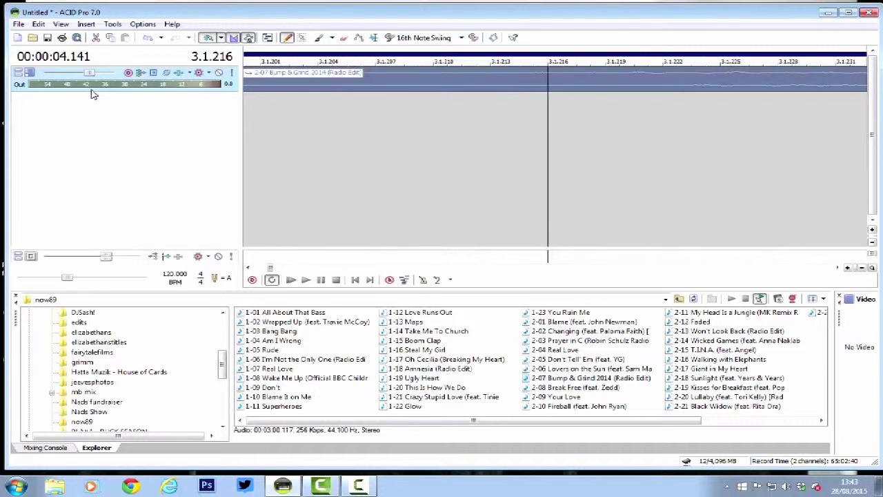
left_click_drag(93, 89, 187, 298)
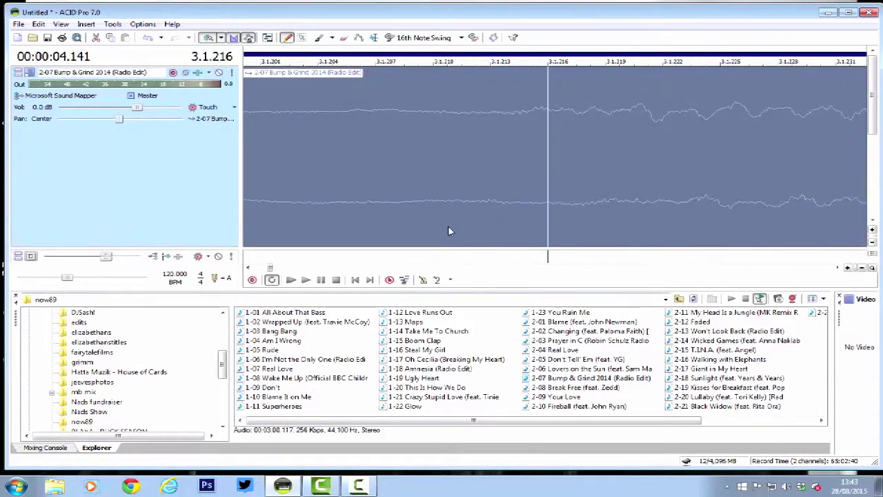
left_click(492, 199)
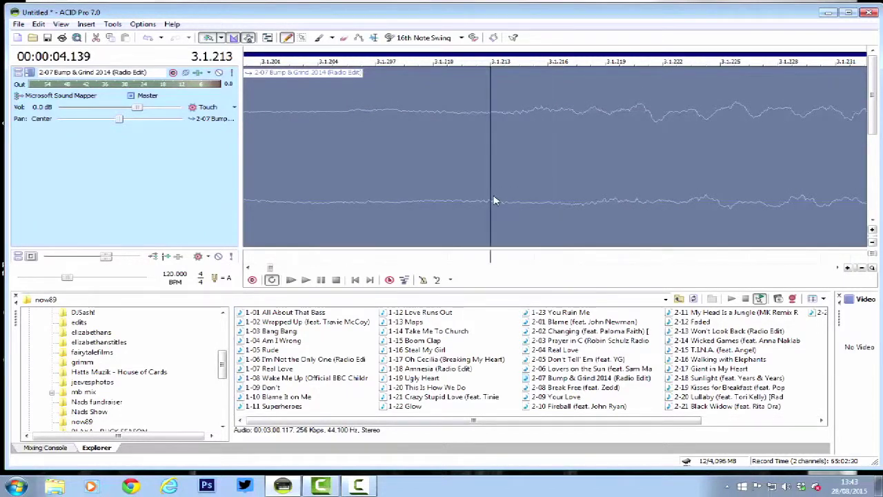
right_click(494, 200)
left_click(535, 340)
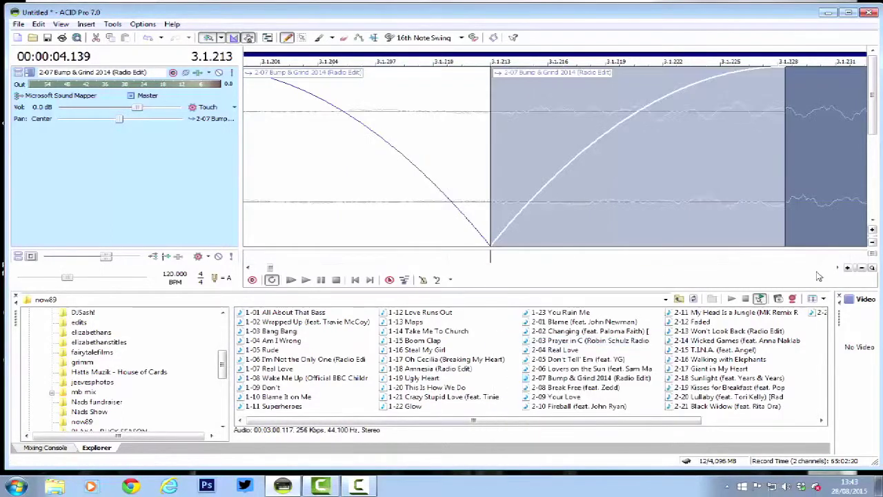
- Split the long Bump & Grind event at 53.4.159, where the sound resumes after the quiet gap in the breakdown
left_click(862, 269)
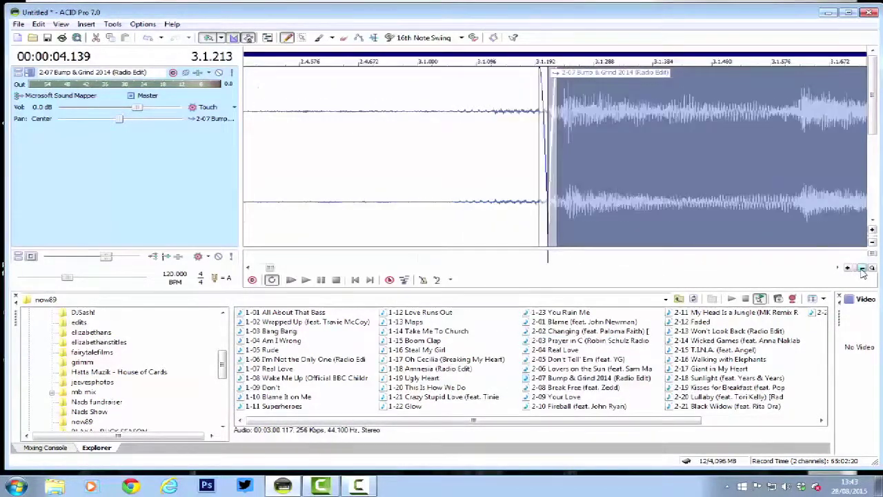
left_click(862, 268)
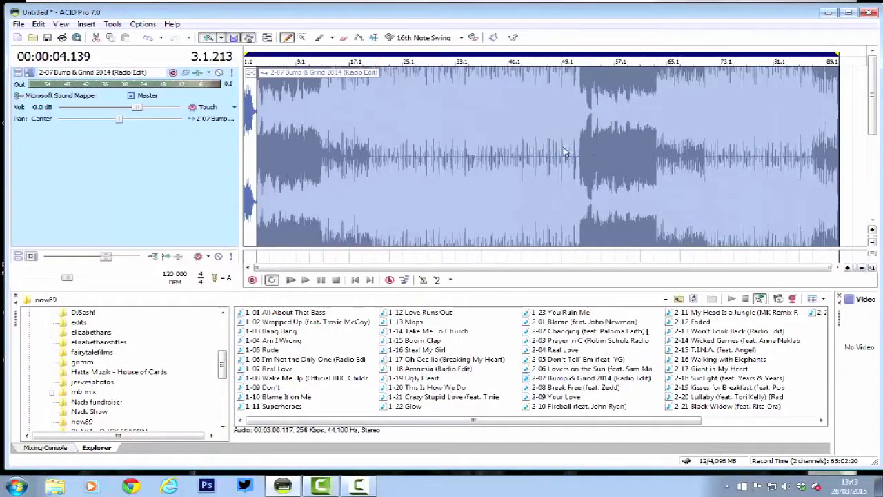
left_click(588, 180)
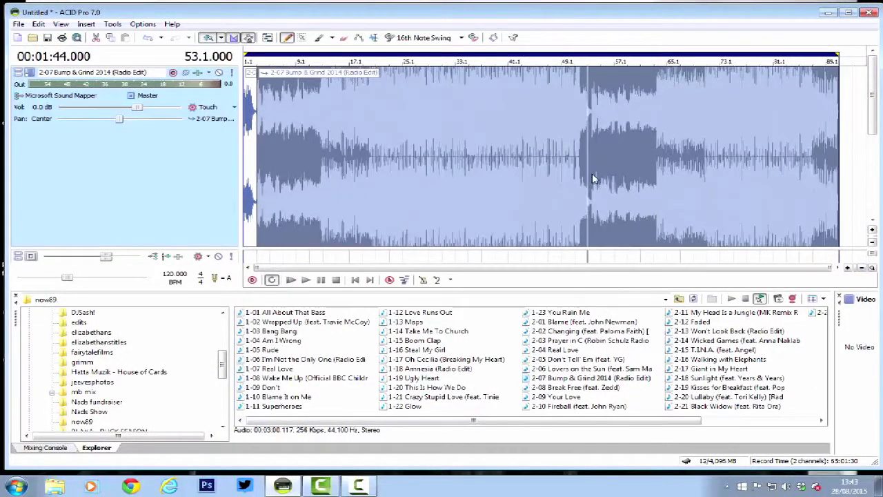
left_click(848, 268)
left_click(802, 205)
left_click(848, 268)
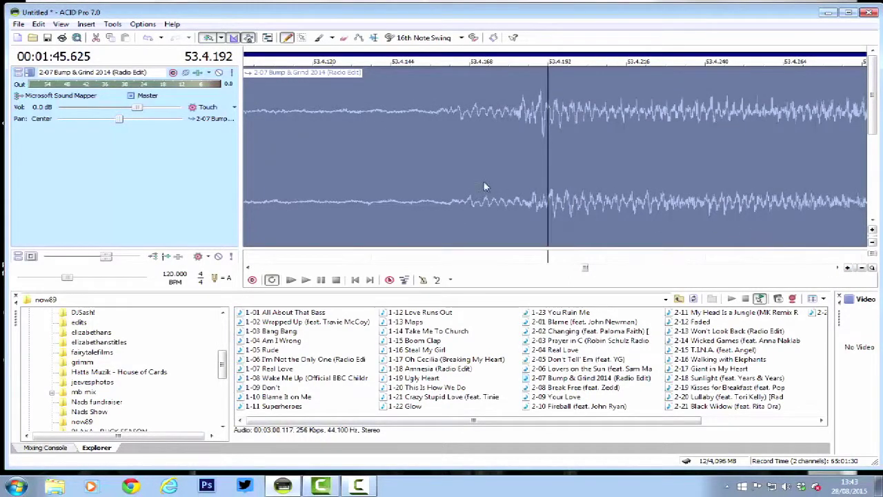
left_click(452, 202)
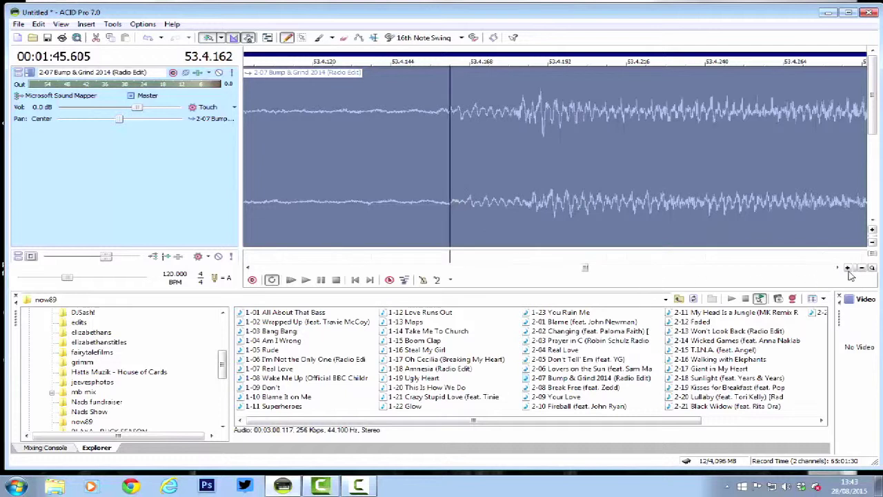
left_click(847, 267)
left_click(490, 204)
right_click(491, 179)
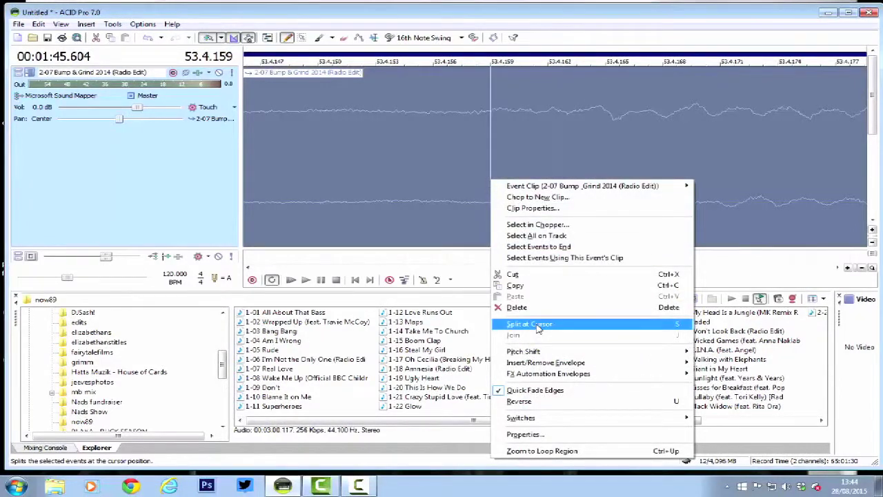
left_click(529, 324)
- Delete the Bump & Grind segment between 3.1.213 and 53.4.159 and move the last event directly against the short intro
left_click(862, 268)
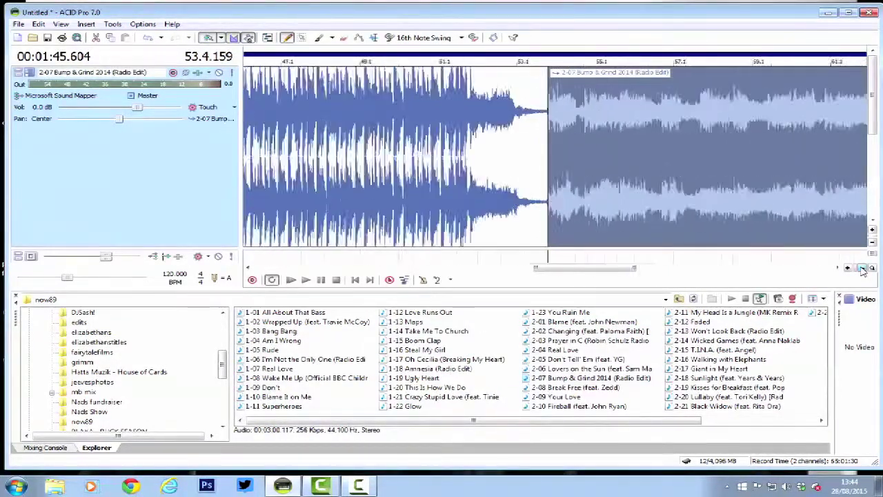
left_click(862, 268)
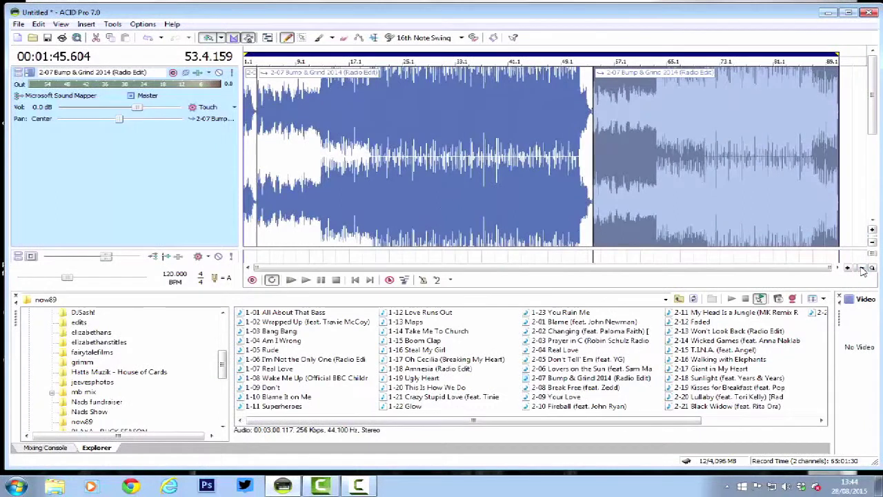
left_click(483, 157)
right_click(483, 155)
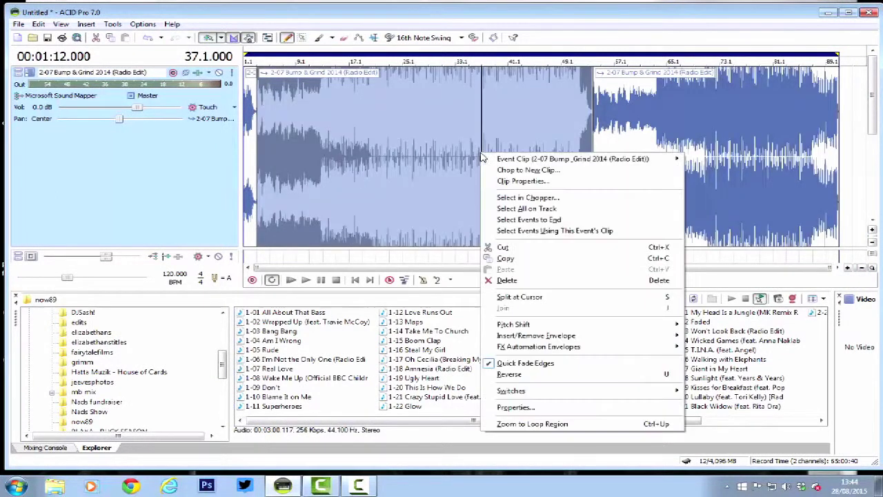
left_click(528, 281)
left_click_drag(667, 159, 301, 162)
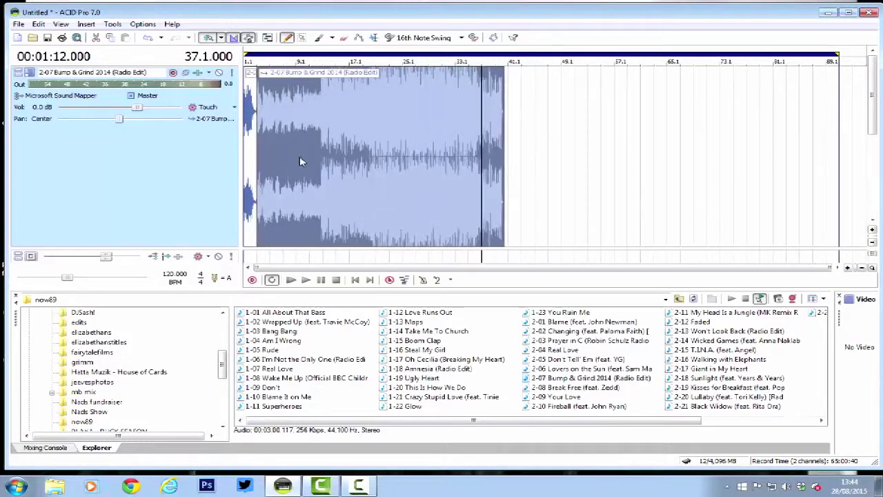
- Shift the long Bump & Grind event earlier over the intro's end, crossfading them from about 3.1.198 to 3.1.216
left_click(254, 160)
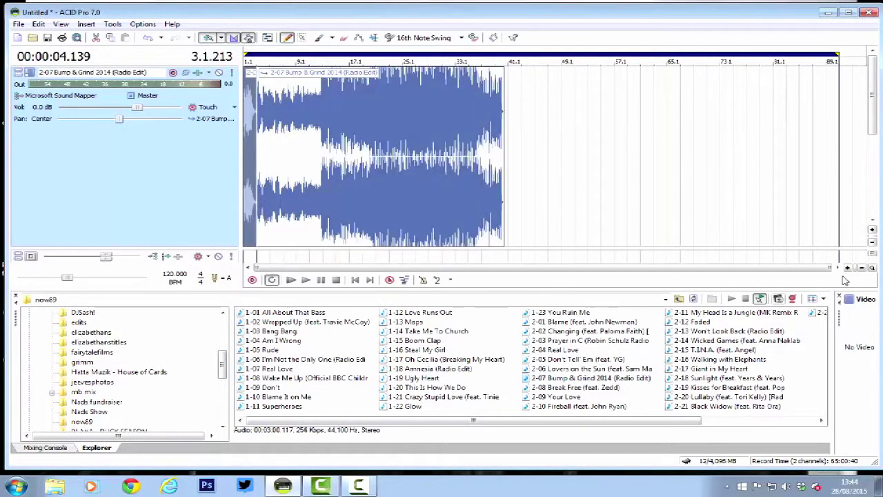
left_click(848, 267)
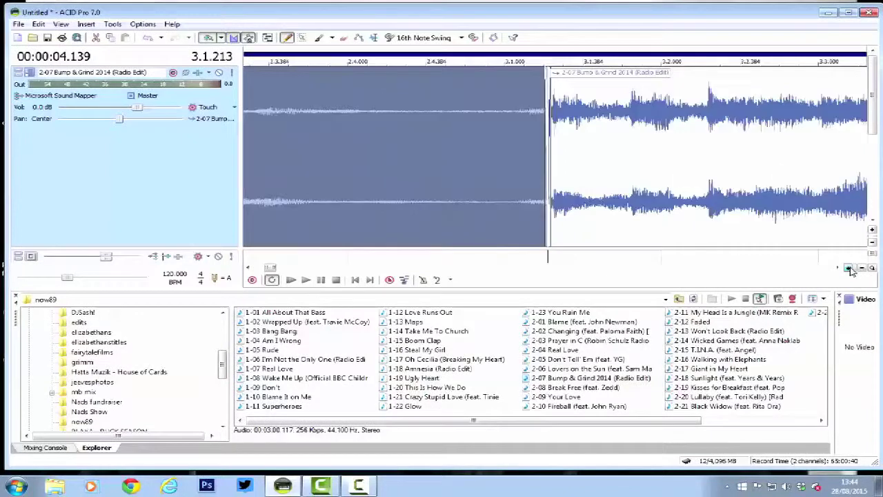
left_click(754, 142)
left_click_drag(745, 149, 730, 142)
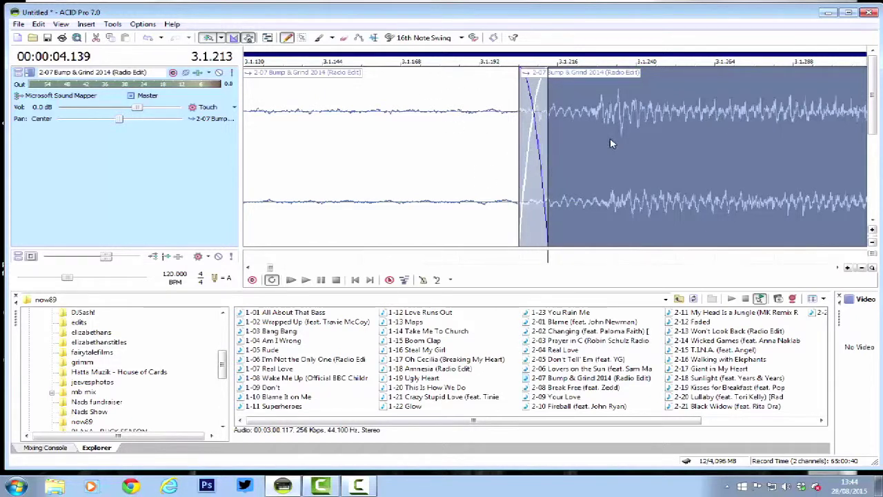
left_click_drag(581, 109, 562, 108)
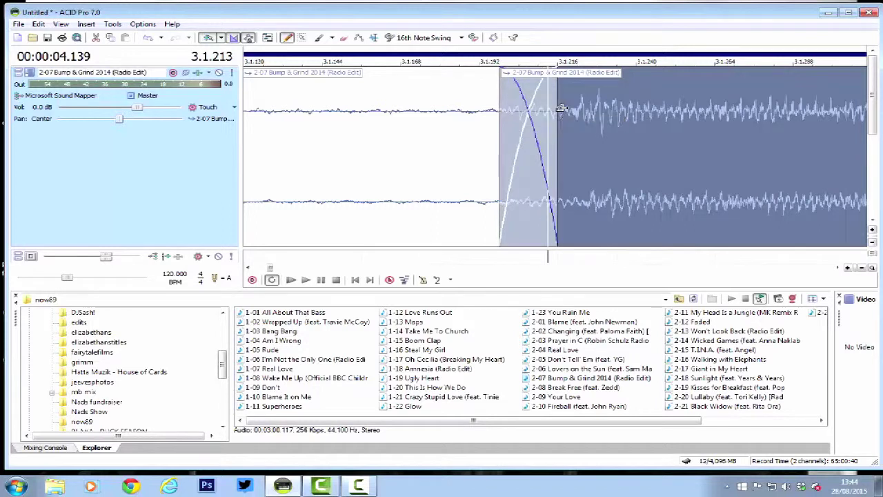
scroll(862, 267, "down", 6)
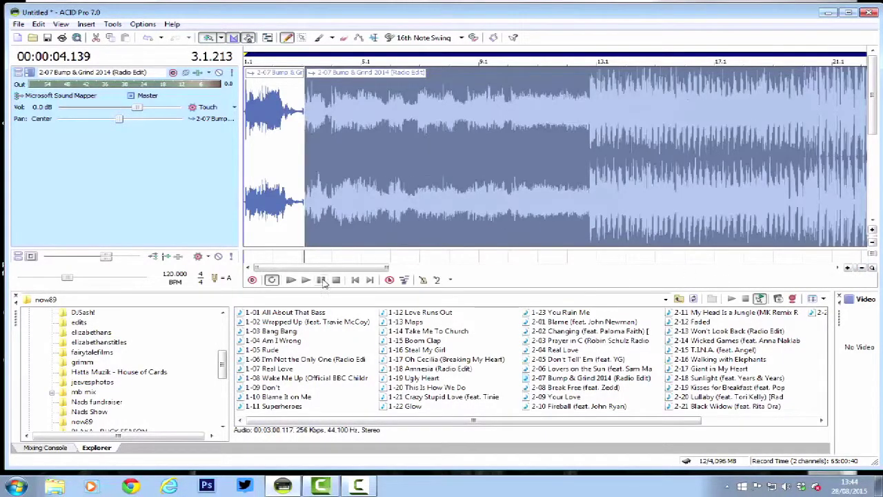
- Play the edit from the beginning through the intro's crossfaded join, and stop playback
left_click(353, 283)
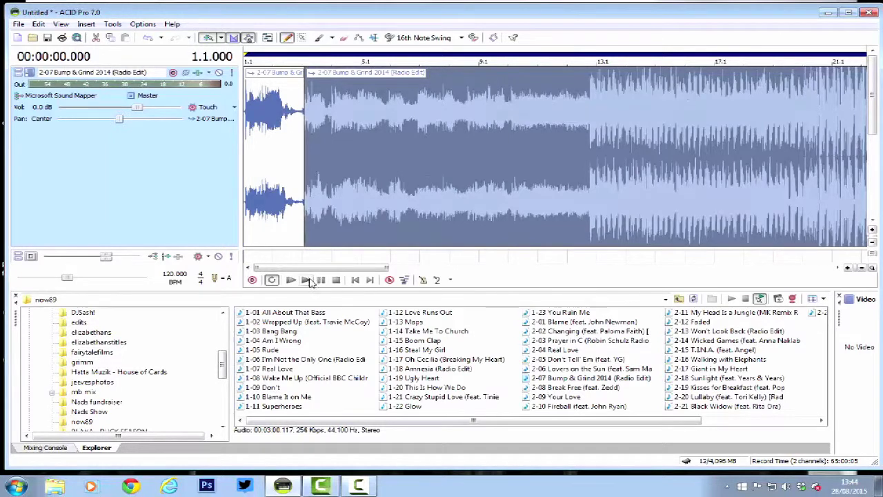
left_click(308, 281)
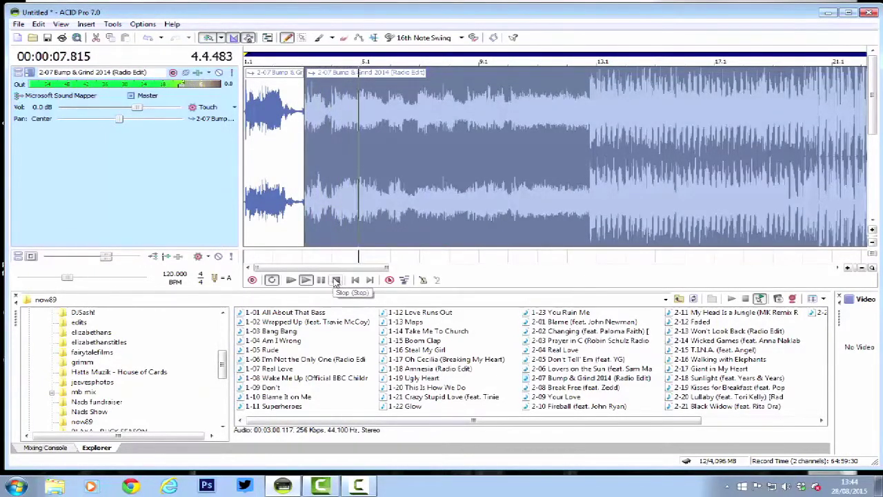
left_click(336, 280)
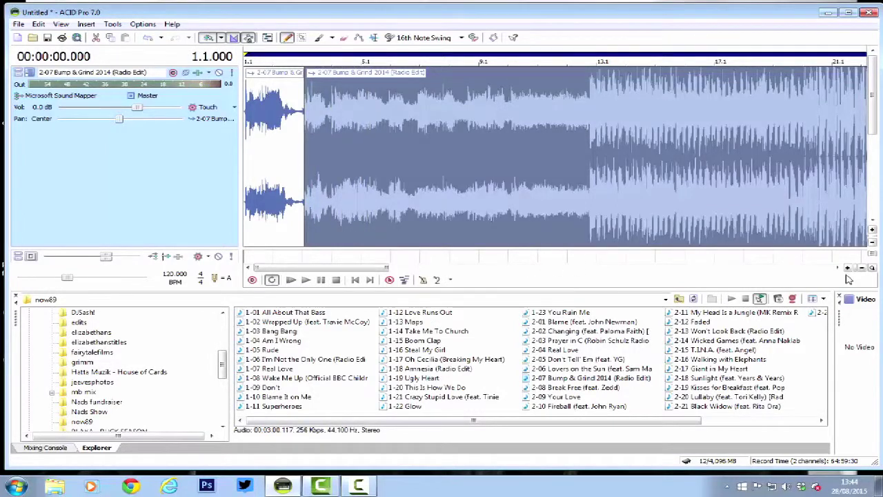
- Play the long event from measure 19.1 and again from 24.3 to locate the first cut point
left_click(861, 269)
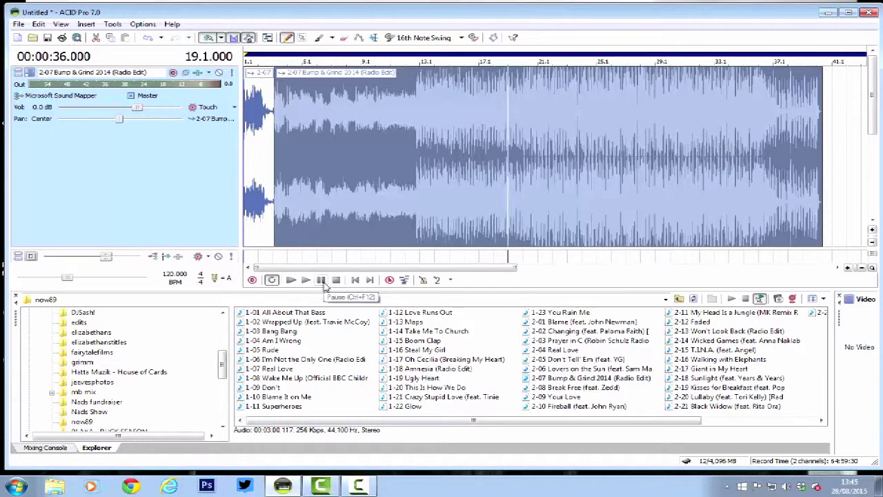
left_click(306, 280)
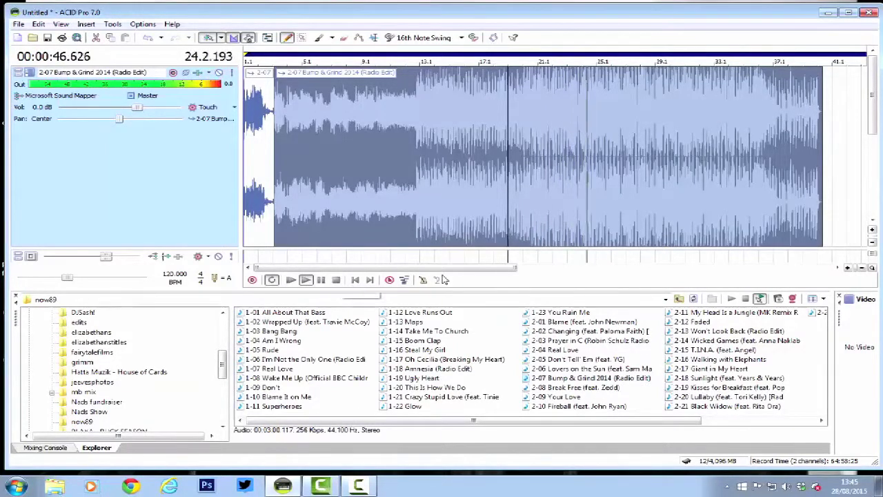
left_click(337, 280)
left_click(306, 280)
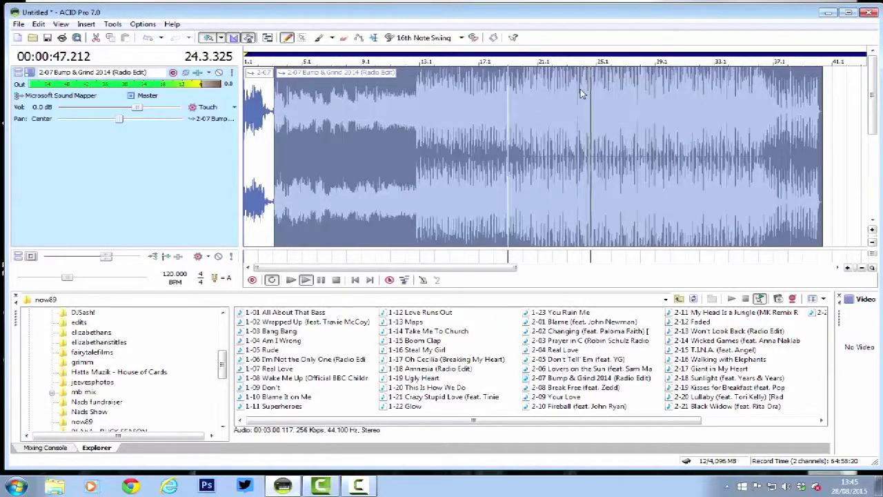
left_click(847, 268)
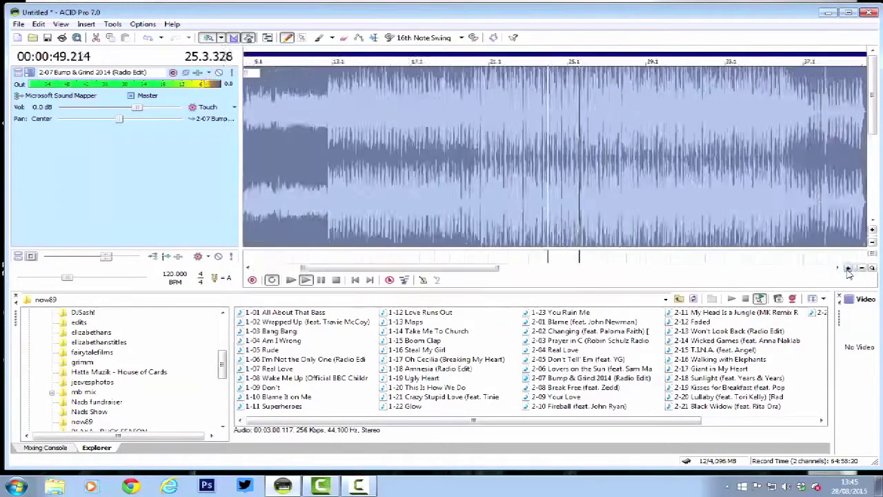
left_click(847, 268)
left_click(305, 279)
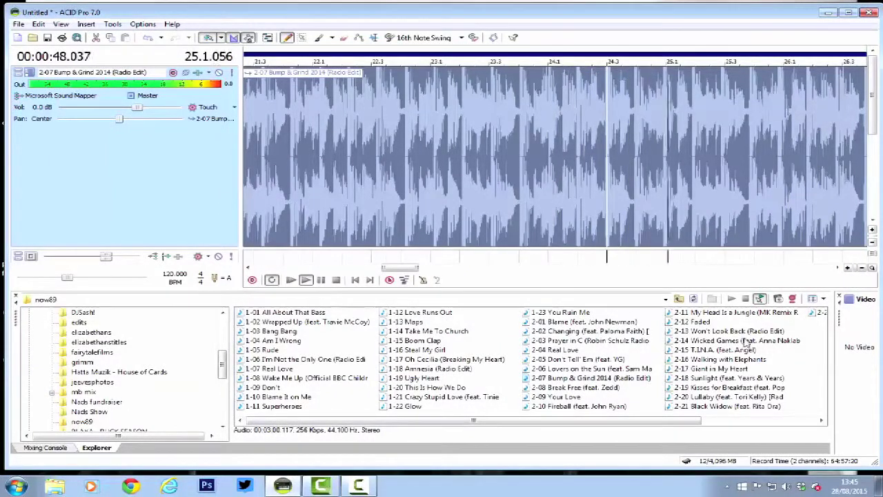
- Split the long Bump & Grind event at about 24.2.737, just before the beat hits
left_click(848, 268)
left_click(848, 267)
left_click(848, 268)
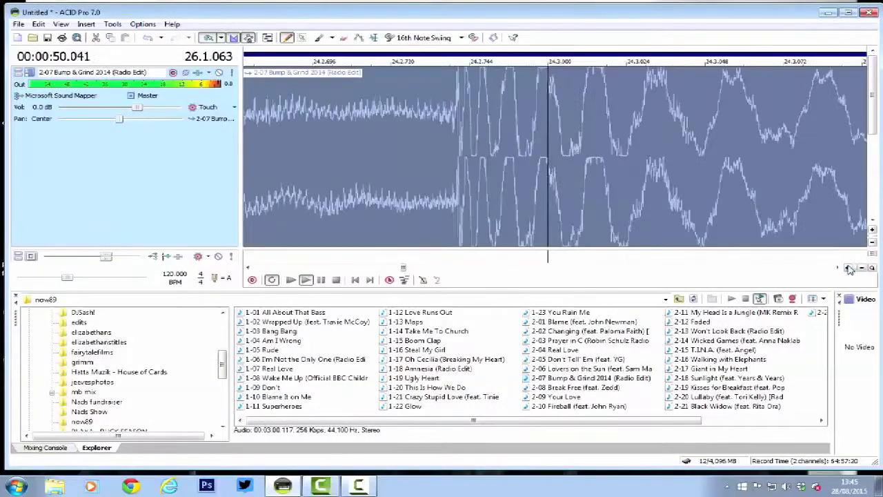
left_click(450, 134)
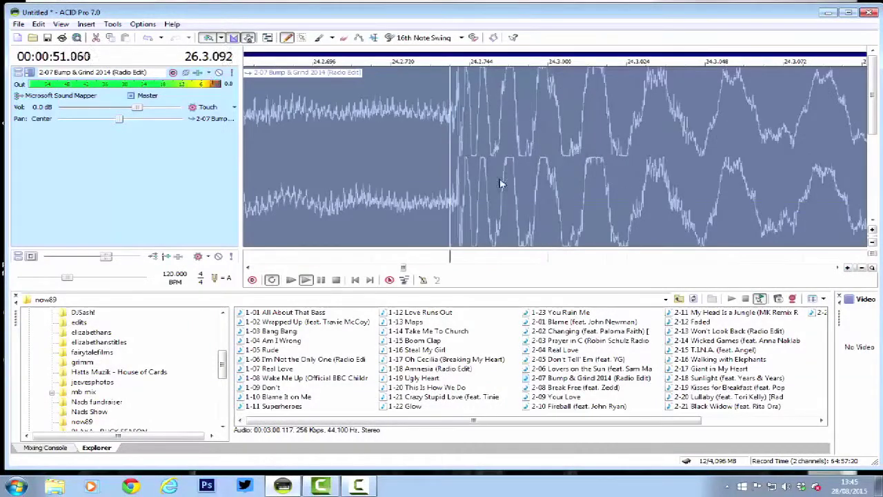
left_click(847, 268)
left_click(847, 267)
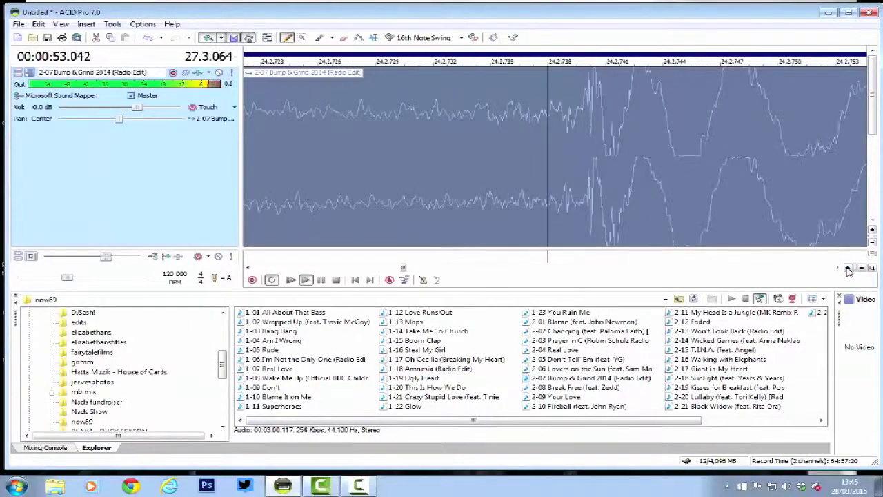
left_click(534, 124)
right_click(535, 125)
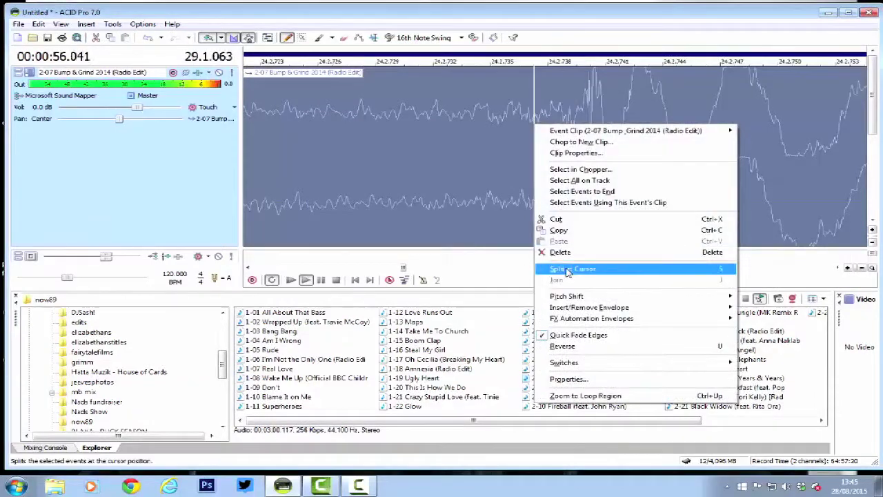
left_click(567, 270)
- Play the new last event from about measure 28.1 and again from 32.1 to locate the second cut point
left_click(862, 268)
left_click(862, 269)
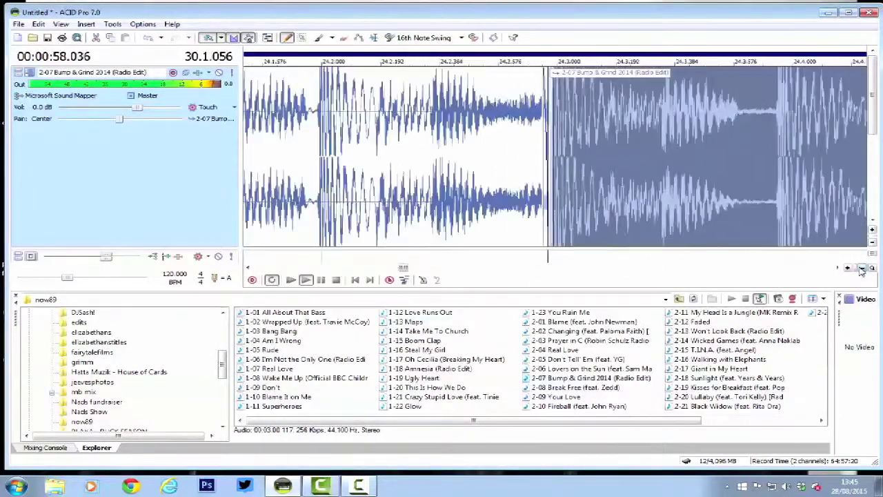
left_click(861, 268)
left_click(861, 269)
left_click(861, 268)
left_click(862, 268)
left_click(861, 268)
left_click(861, 268)
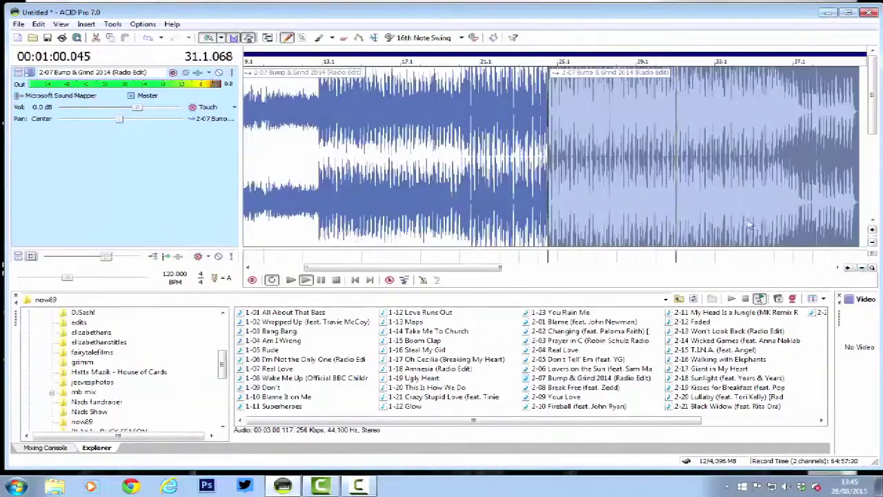
left_click(617, 138)
left_click(306, 281)
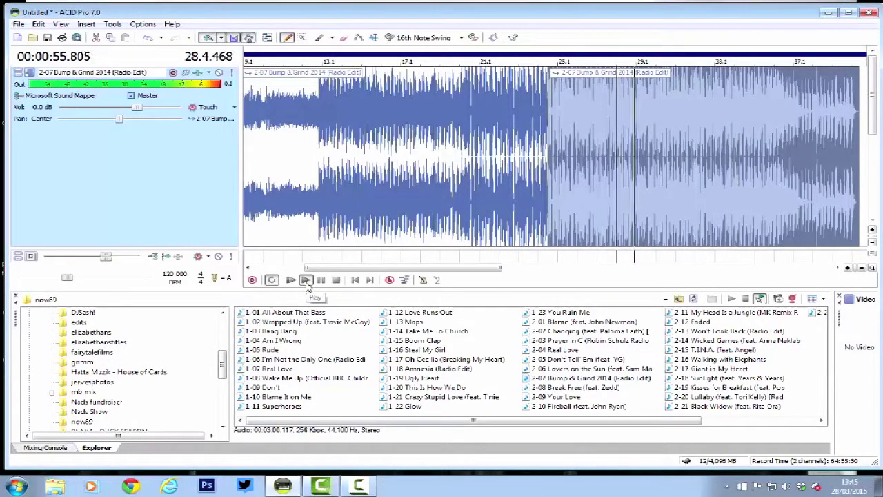
left_click(847, 268)
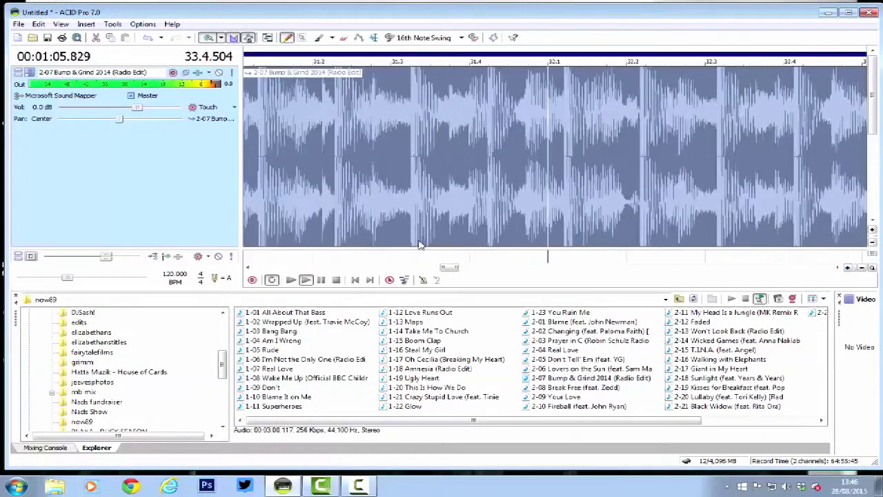
left_click(305, 281)
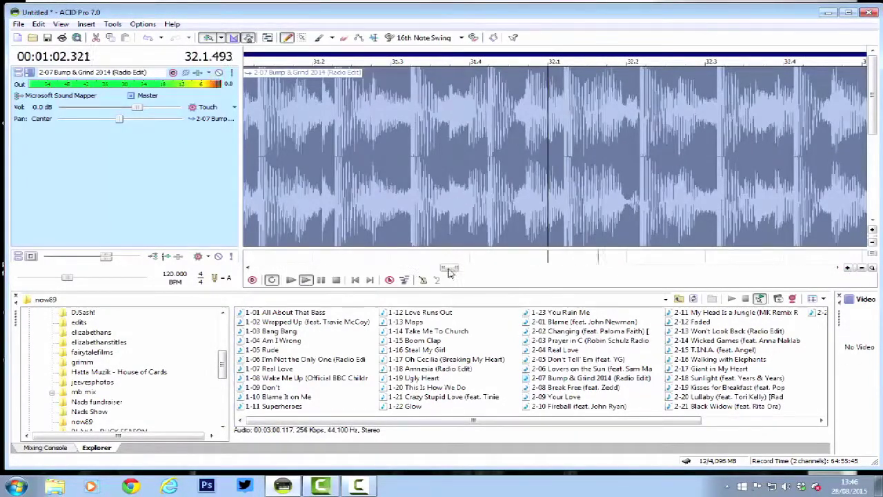
- Split the last Bump & Grind event at about 32.2.135, just before the beat hits
left_click(848, 268)
left_click(373, 128)
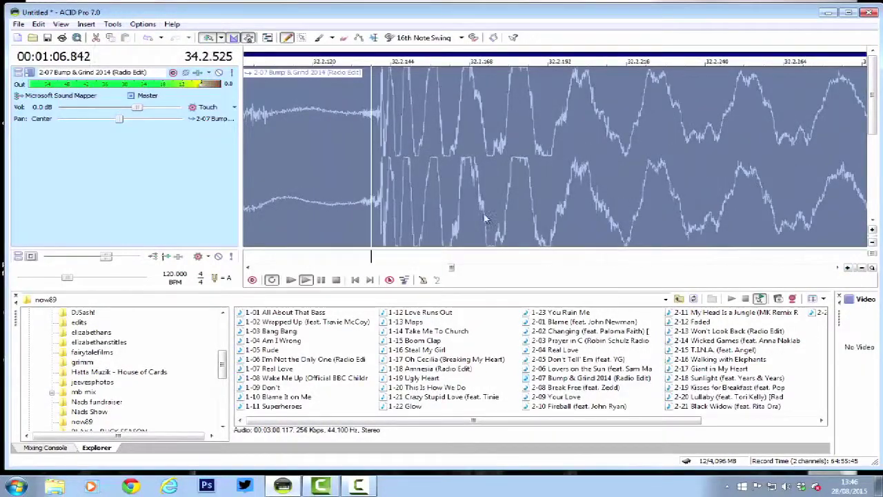
left_click(852, 271)
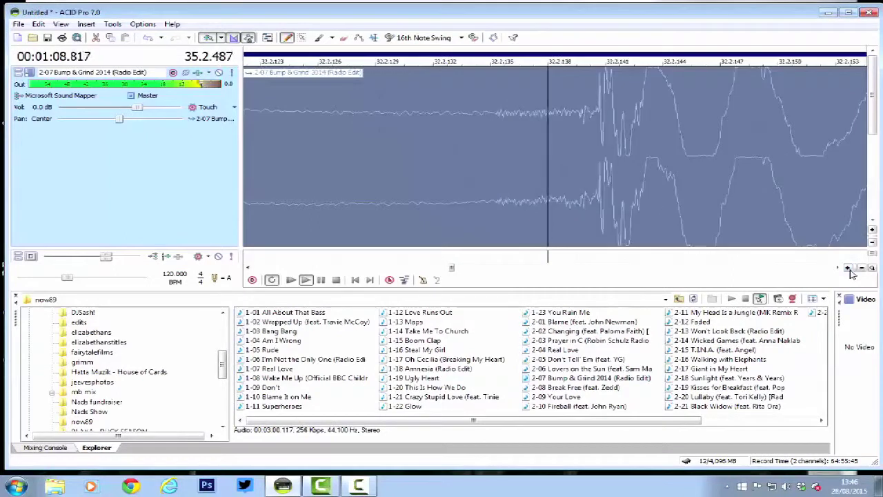
left_click(502, 200)
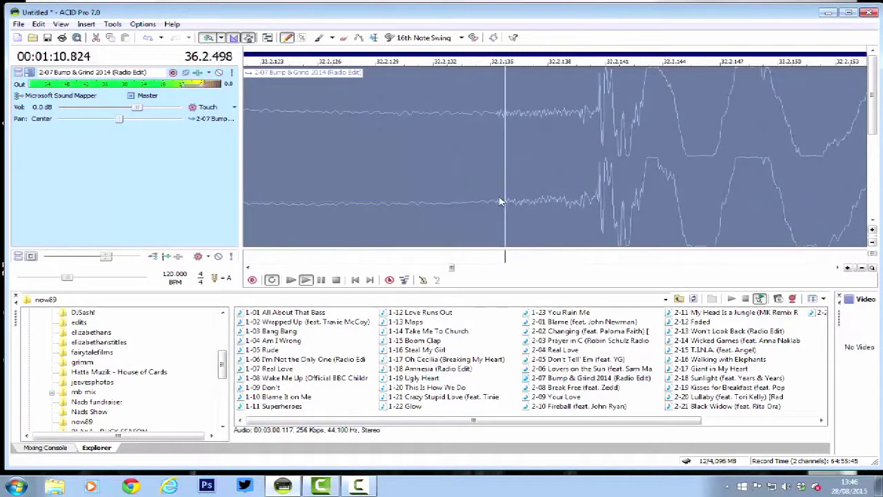
right_click(492, 202)
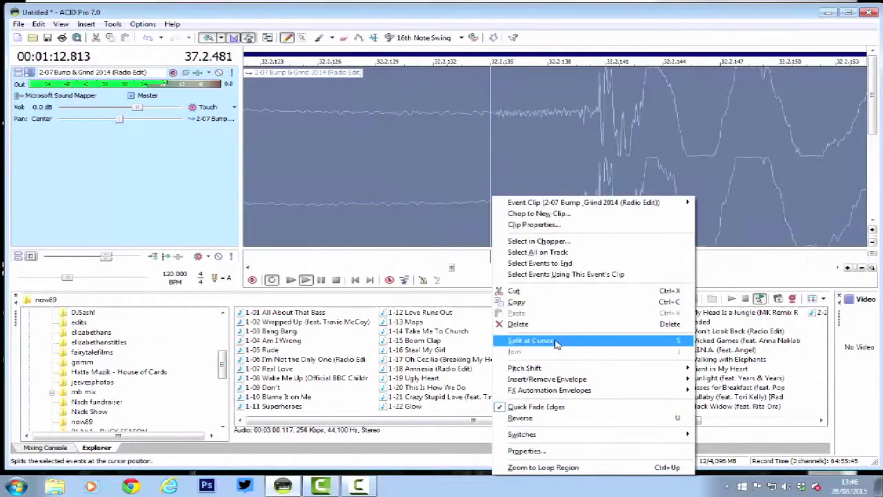
left_click(558, 338)
- Delete the segment between the splits near 24.2.737 and 32.2.135, and move the last event against the preceding one
left_click(864, 268)
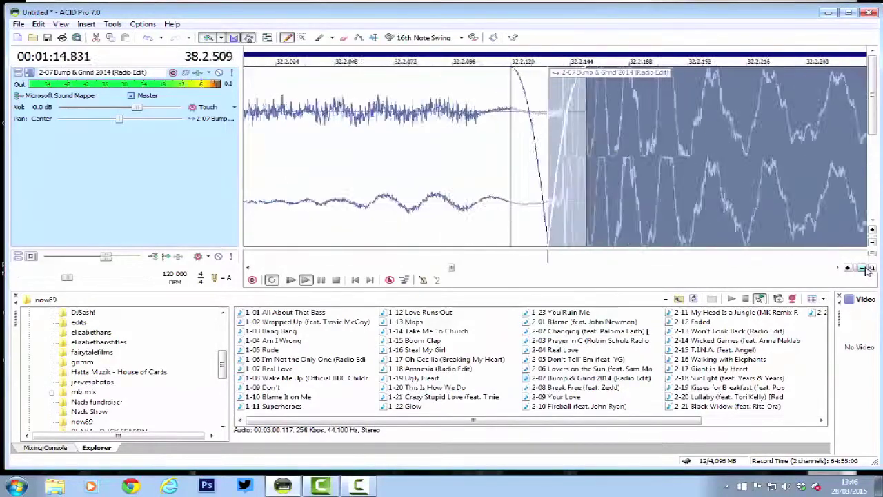
left_click(863, 268)
left_click(863, 268)
left_click(864, 269)
left_click(863, 268)
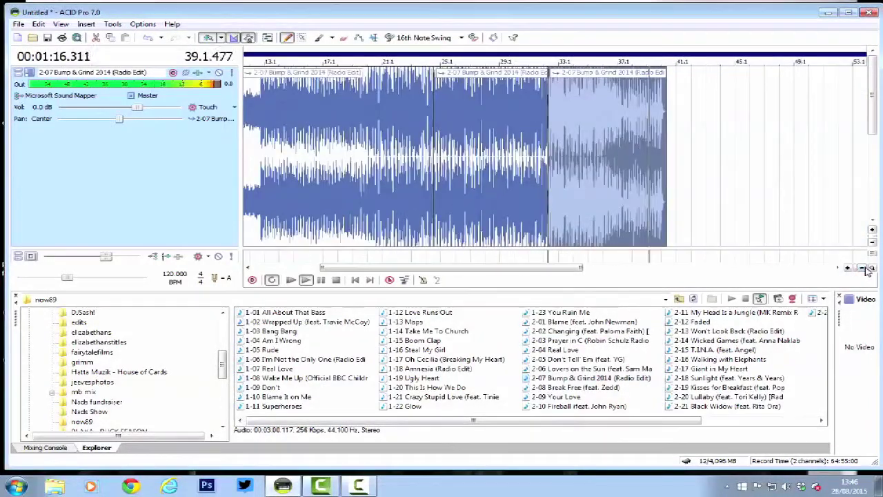
right_click(464, 116)
left_click(494, 261)
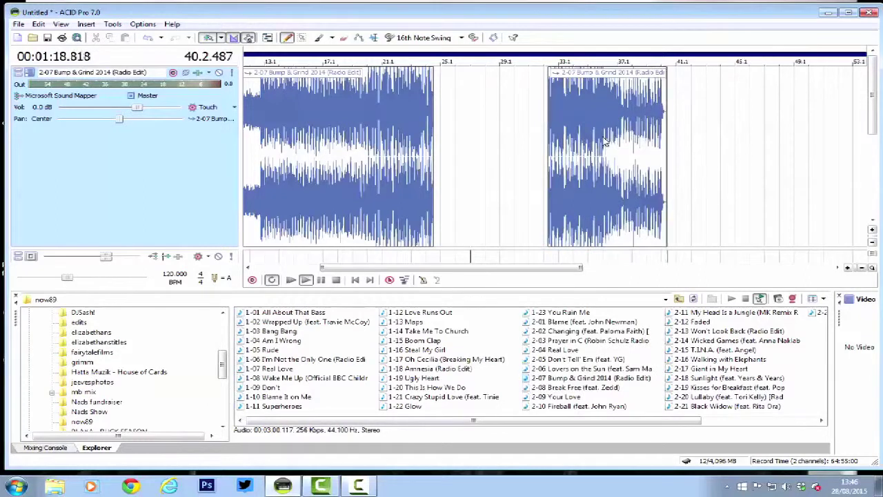
key("Delete")
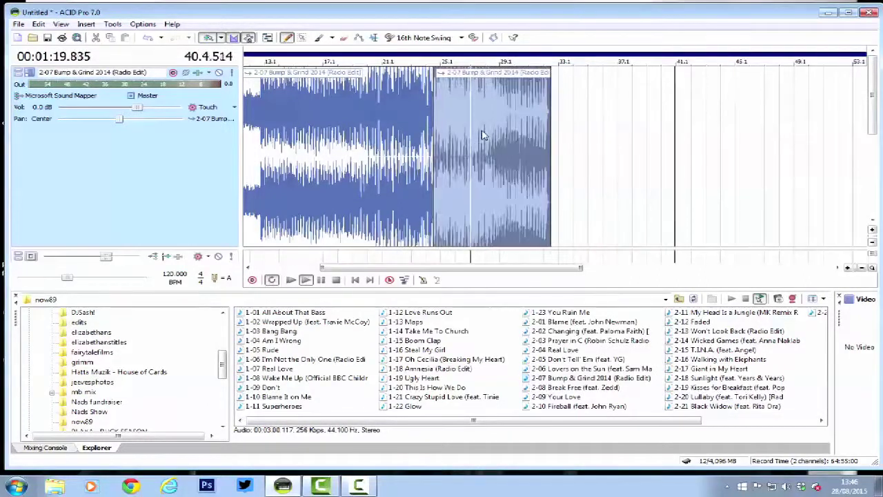
- Overlap the last event with the preceding one, crossfading the join from about 24.2.726 to 24.2.737
left_click(435, 126)
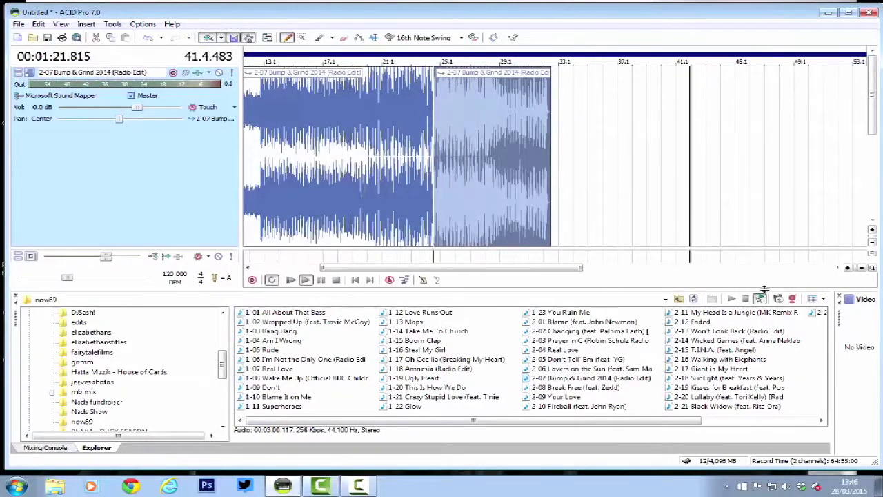
left_click(848, 268)
left_click(848, 267)
scroll(514, 131, "up", 4)
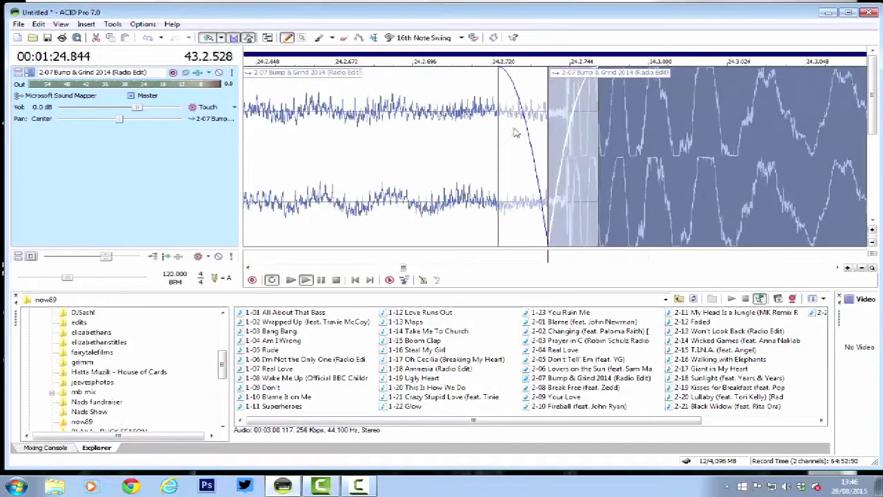
left_click_drag(549, 126, 519, 125)
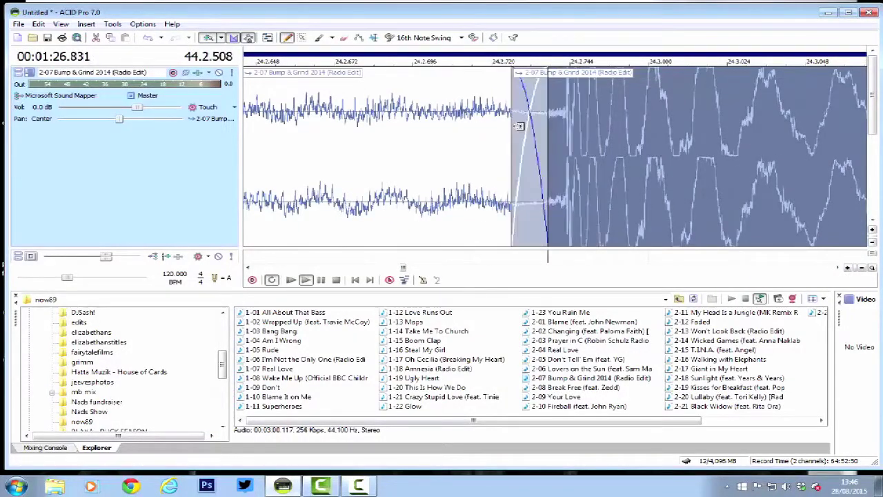
left_click(861, 268)
left_click(861, 268)
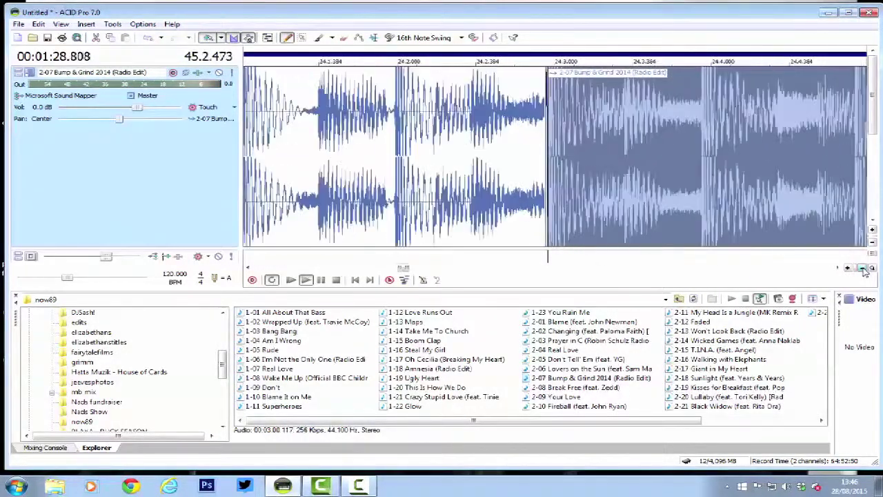
left_click(861, 268)
left_click(861, 268)
left_click(862, 268)
left_click(862, 268)
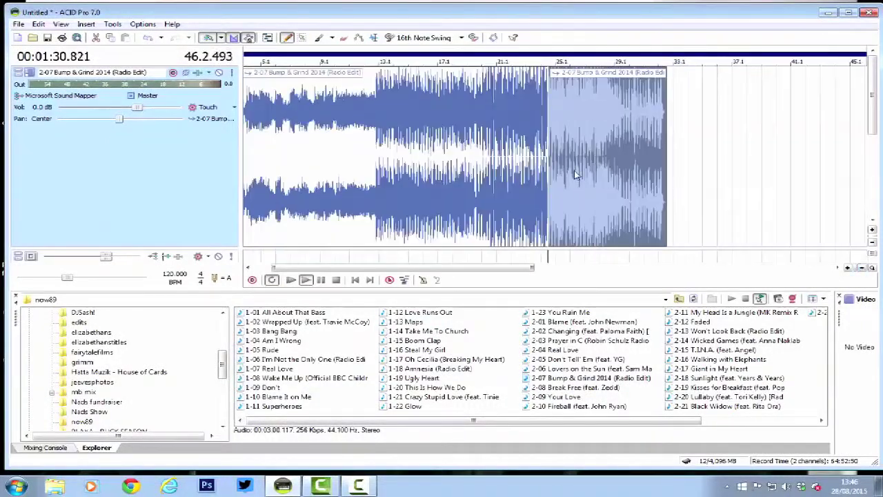
- Play the Bump & Grind track from measure 21.1 through to its end to check the crossfaded join
left_click(497, 111)
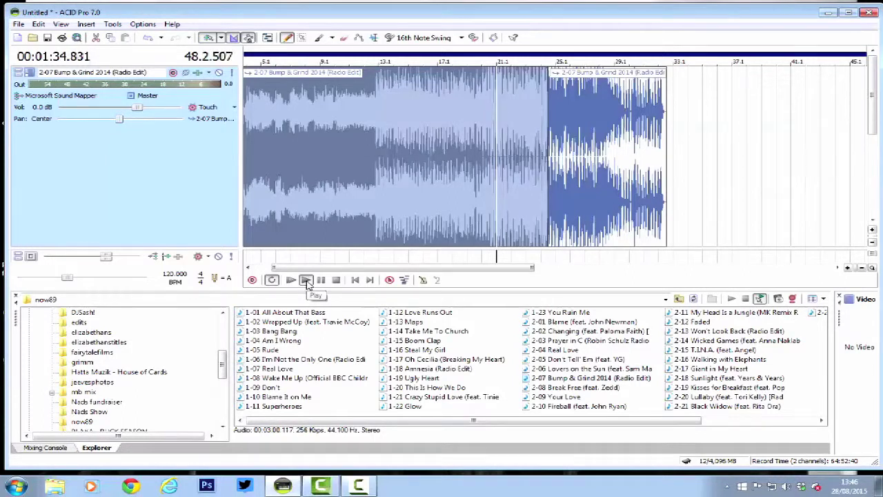
left_click(306, 281)
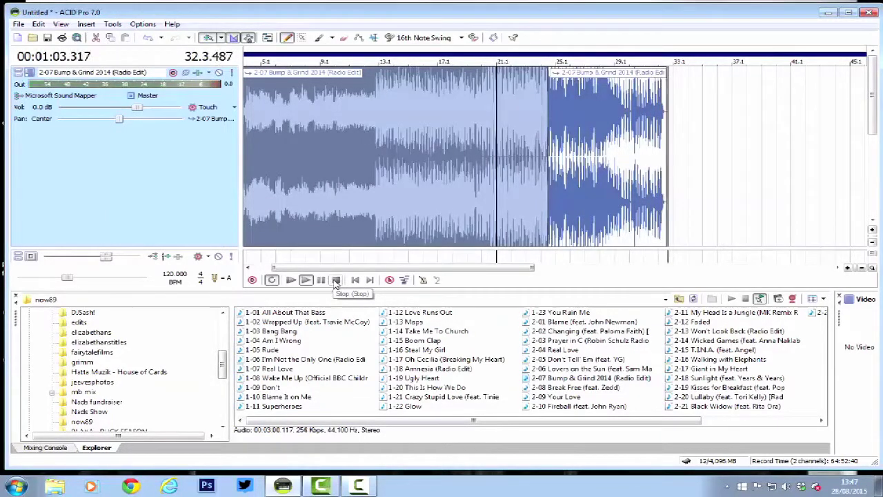
left_click(336, 282)
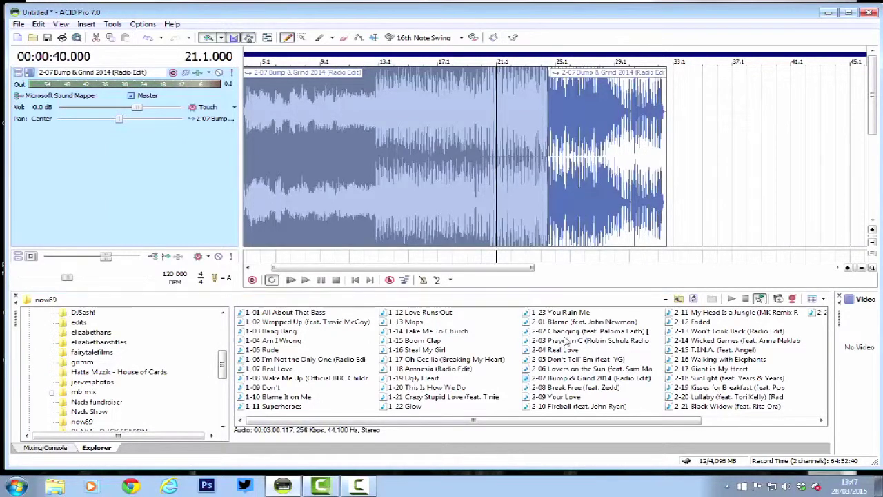
- Browse up to the Desktop and add the explosion sound file as a new track
left_click(678, 299)
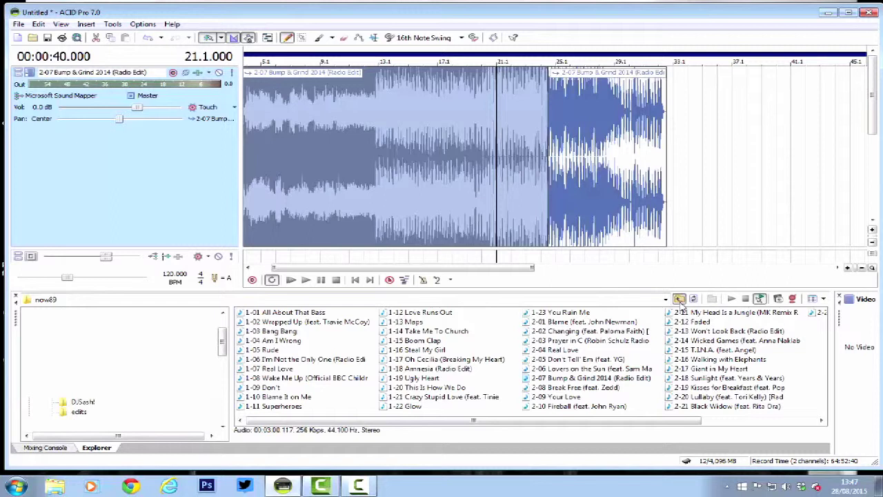
left_click(679, 300)
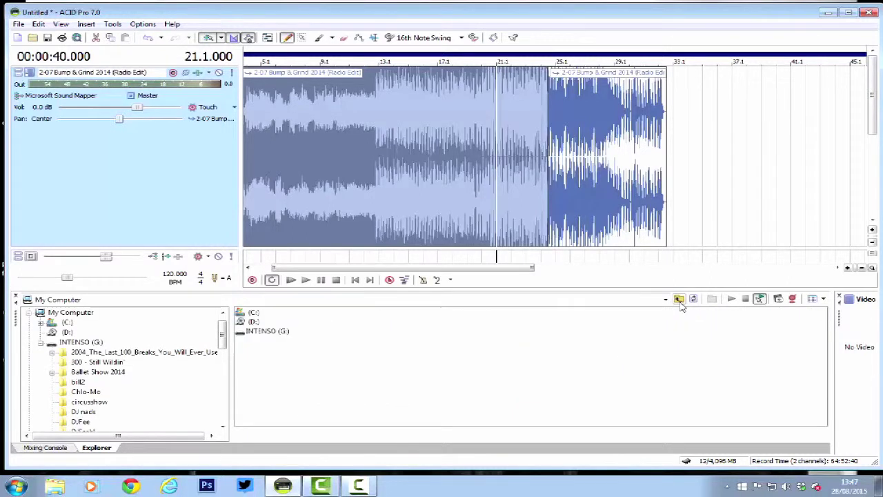
left_click(678, 299)
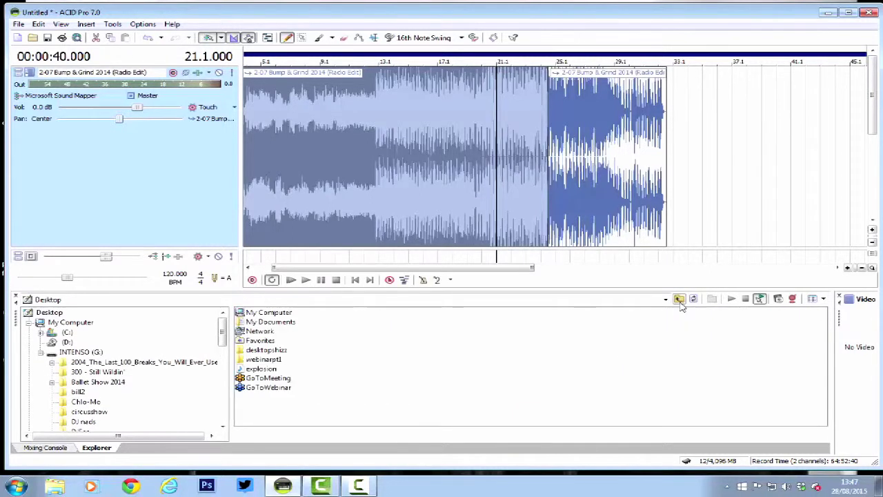
left_click(262, 369)
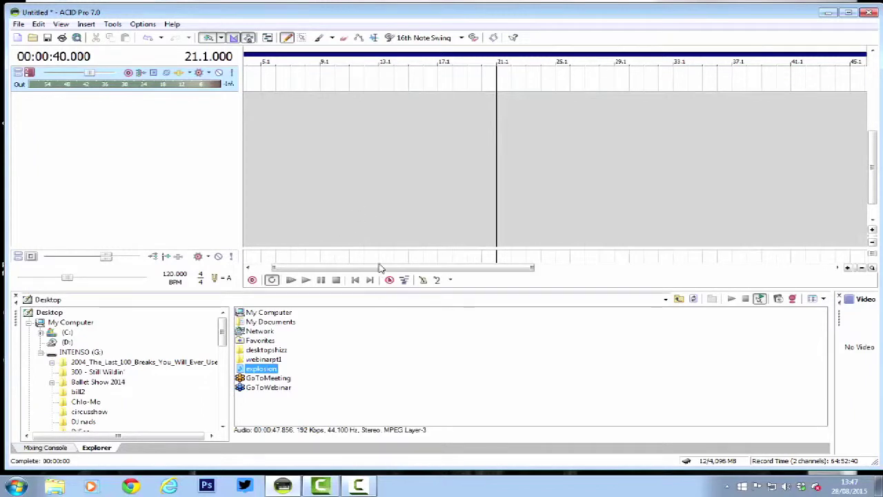
- Collapse the file browser area and enlarge the explosion track so both tracks show together
left_click_drag(391, 290, 436, 494)
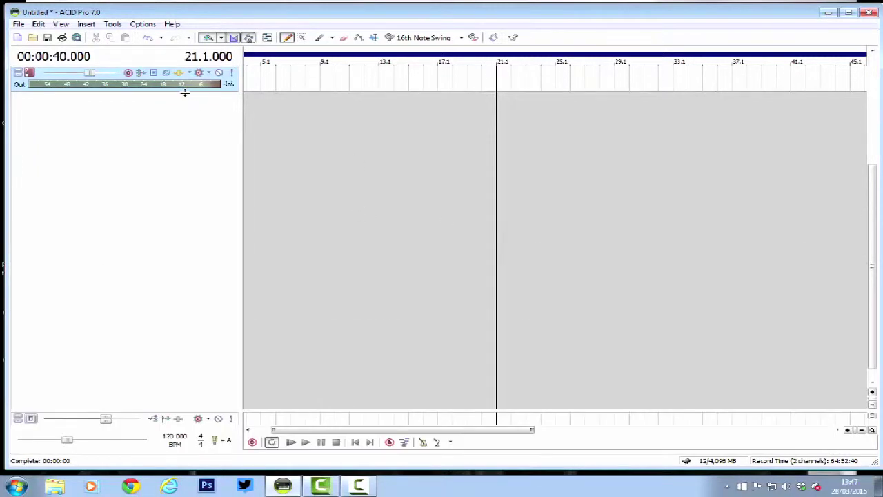
left_click_drag(185, 91, 290, 317)
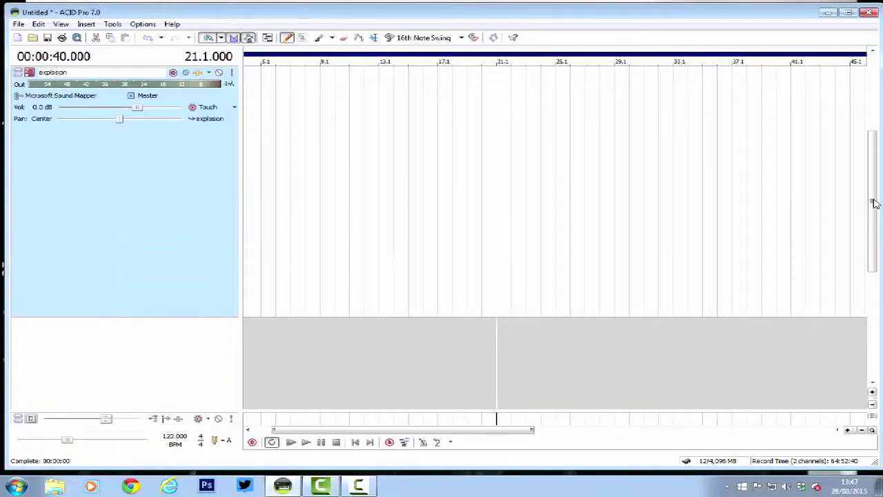
left_click_drag(872, 200, 872, 125)
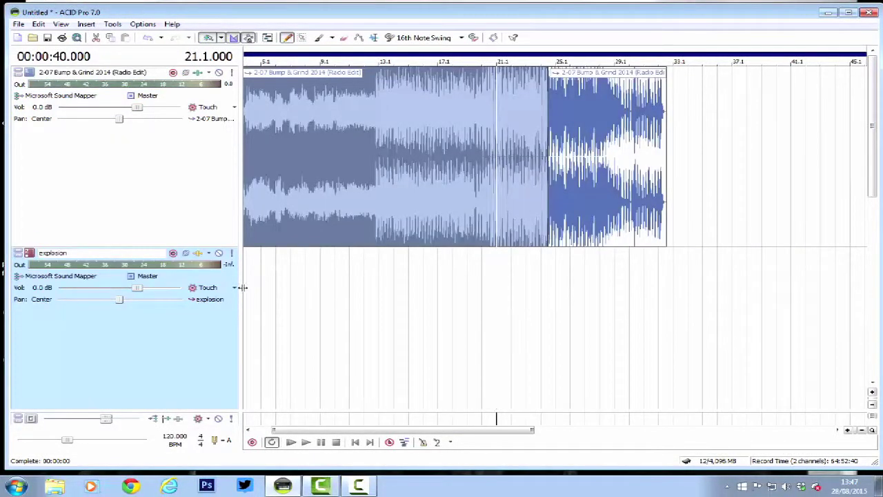
- Draw an explosion event overlapping the end of Bump & Grind and trim its start to about measure 31.1
left_click_drag(251, 286, 582, 311)
left_click_drag(493, 314, 619, 333)
left_click(578, 321)
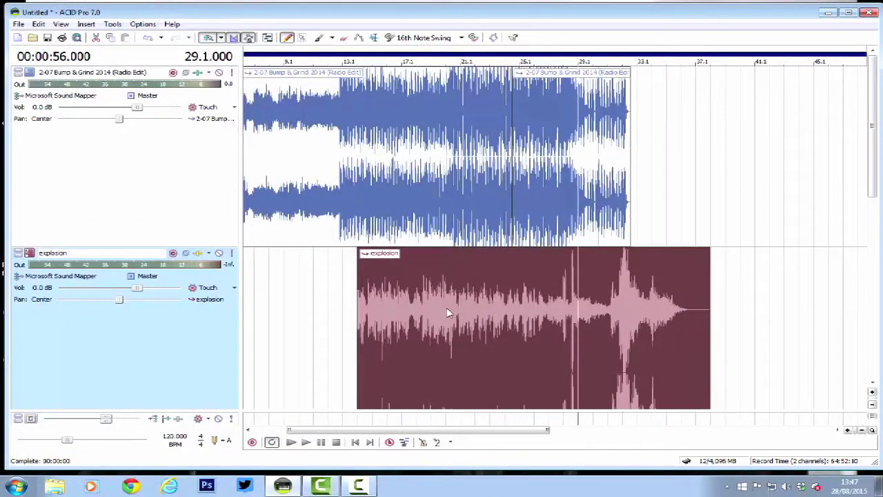
left_click_drag(358, 278, 607, 321)
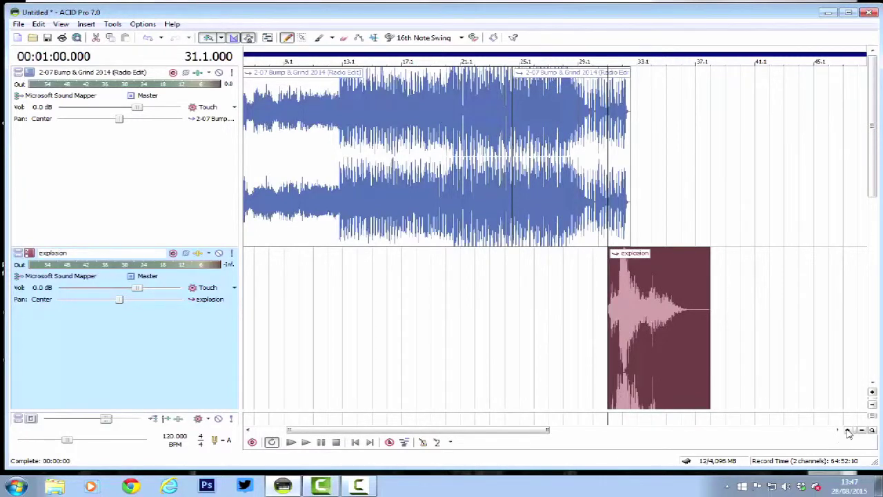
- Shift the explosion event slightly later and trim its quiet opening so it starts at about 32.1
scroll(738, 341, "up", 8)
left_click_drag(707, 302, 724, 303)
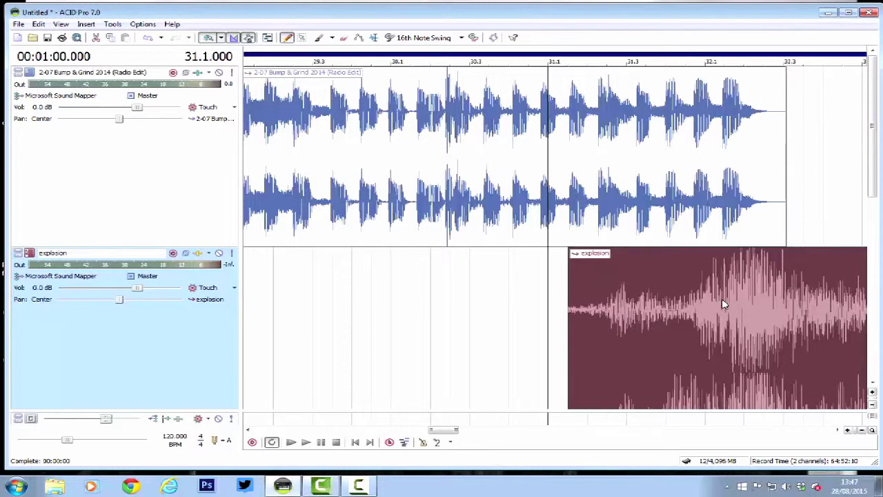
left_click_drag(567, 255, 700, 295)
left_click(725, 286)
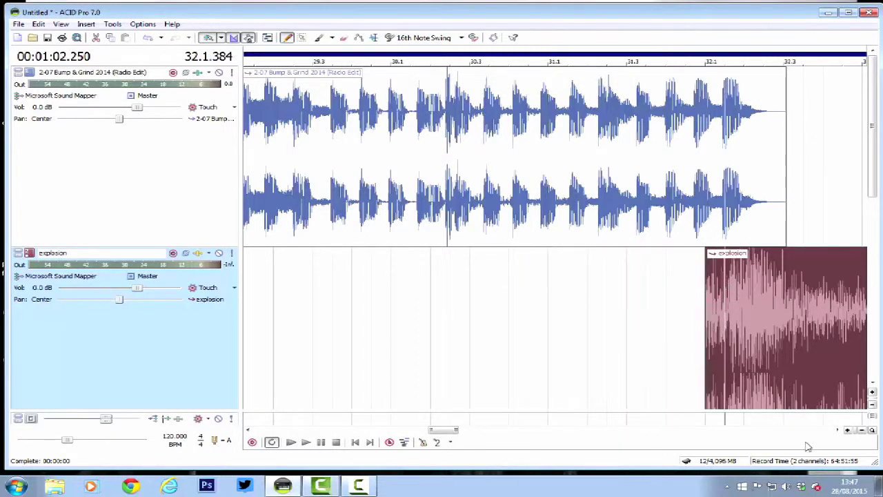
- Trim the explosion's start further to about 32.1.47, and move the event back onto the final beat near 32.1.35
left_click(848, 430)
left_click(848, 430)
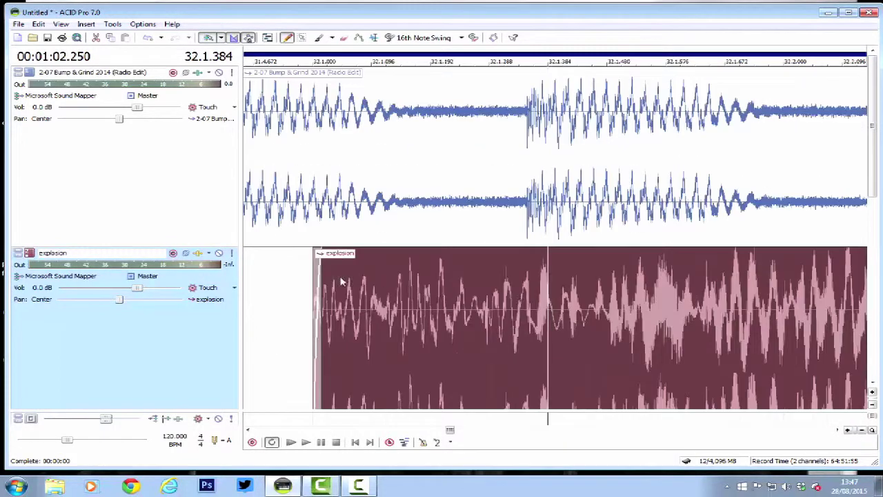
left_click_drag(315, 276, 606, 338)
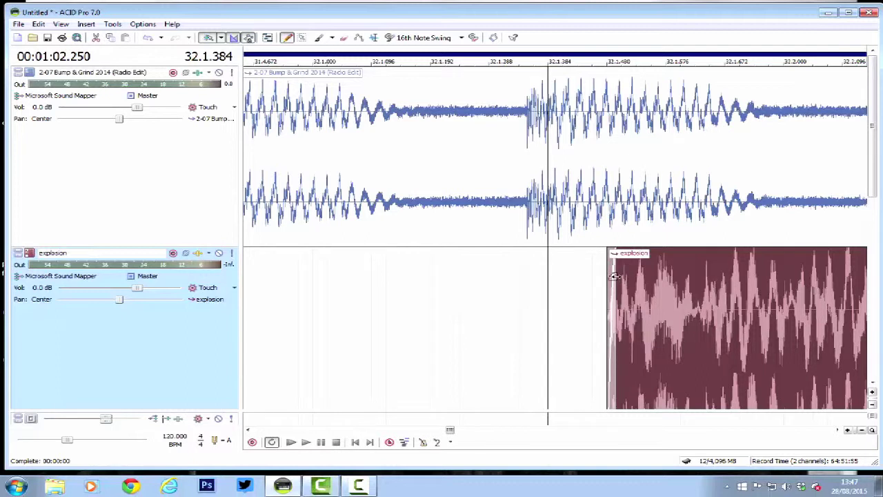
left_click_drag(606, 276, 533, 311)
- Nudge the explosion event's start to about 32.1.348, and fade it in up to about 32.1.355
left_click_drag(848, 429, 849, 429)
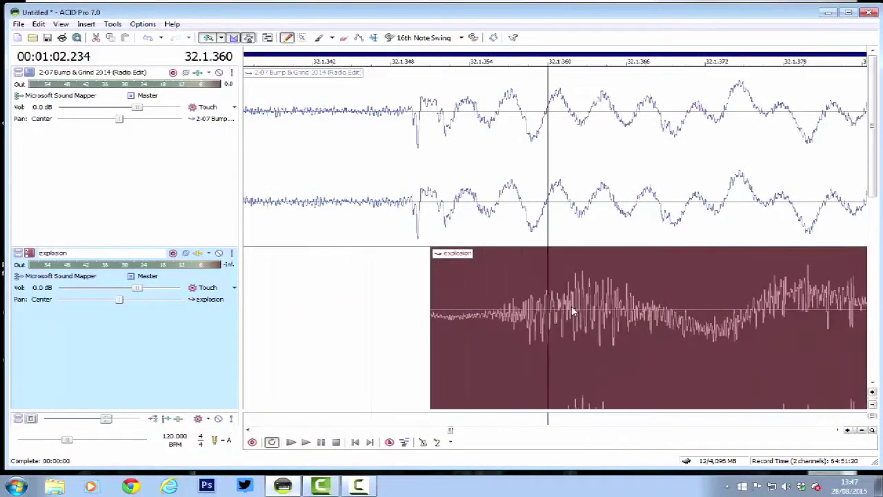
left_click_drag(571, 305, 532, 306)
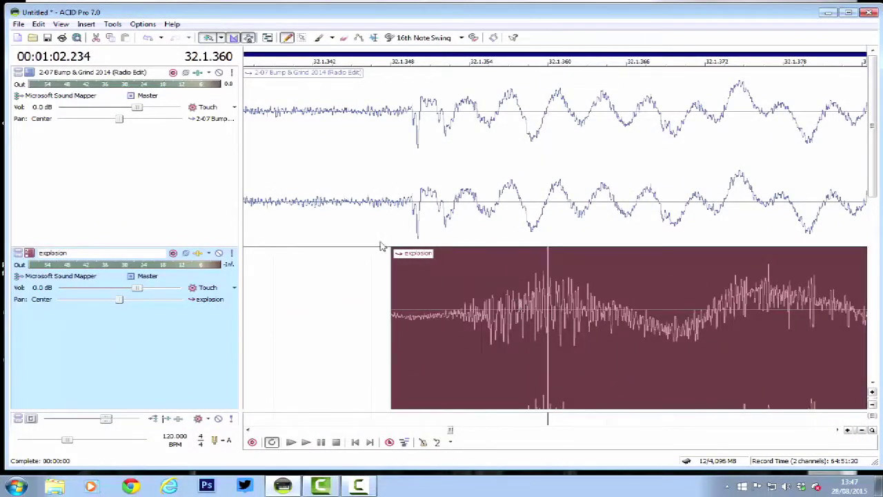
left_click_drag(392, 248, 488, 249)
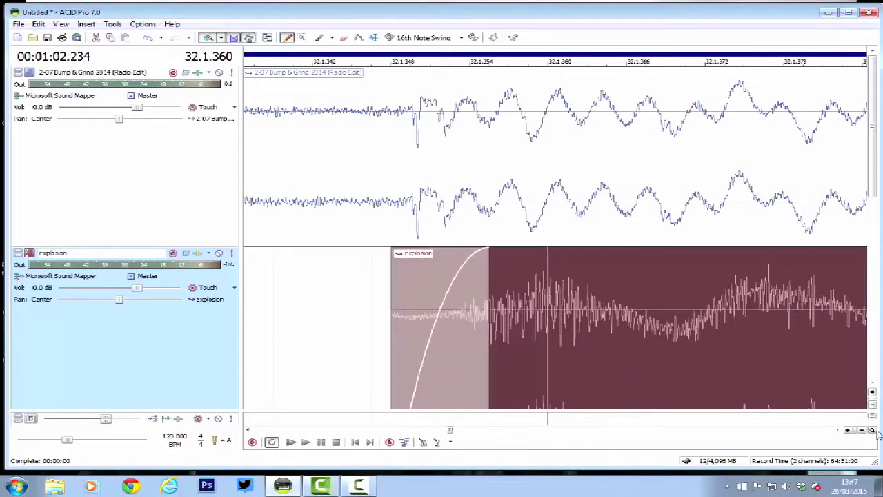
- Play both tracks from measure 29.1 to hear the explosion against the final beat
left_click_drag(862, 430, 861, 430)
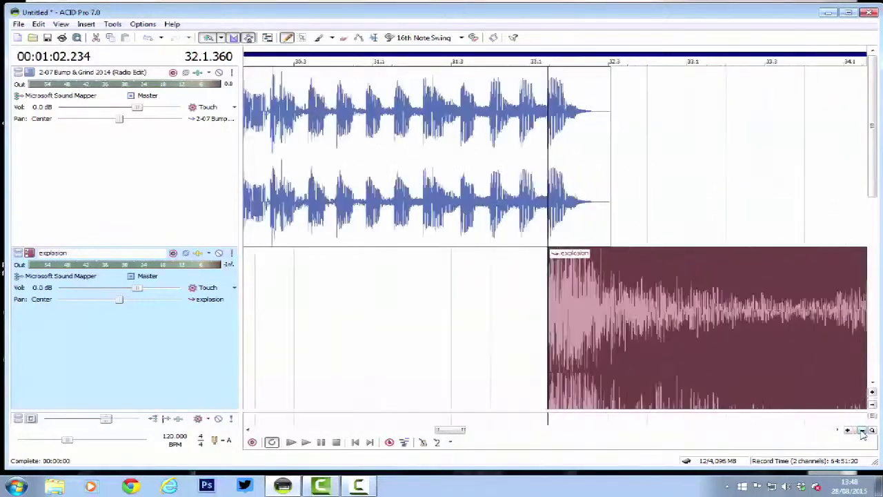
left_click(862, 430)
left_click(452, 293)
left_click(309, 442)
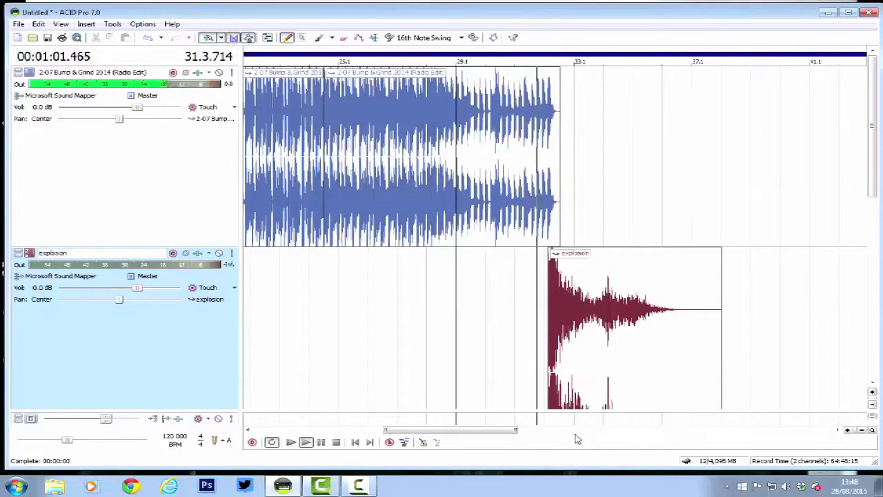
- Move the explosion event to start at about 32.2.1, where the final beat dies away, and give it a short fade-in
left_click(549, 280)
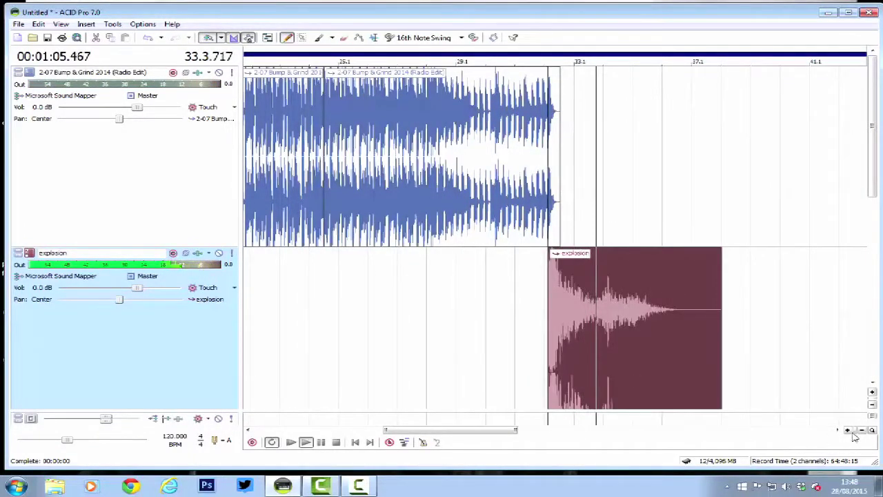
scroll(487, 199, "up", 4)
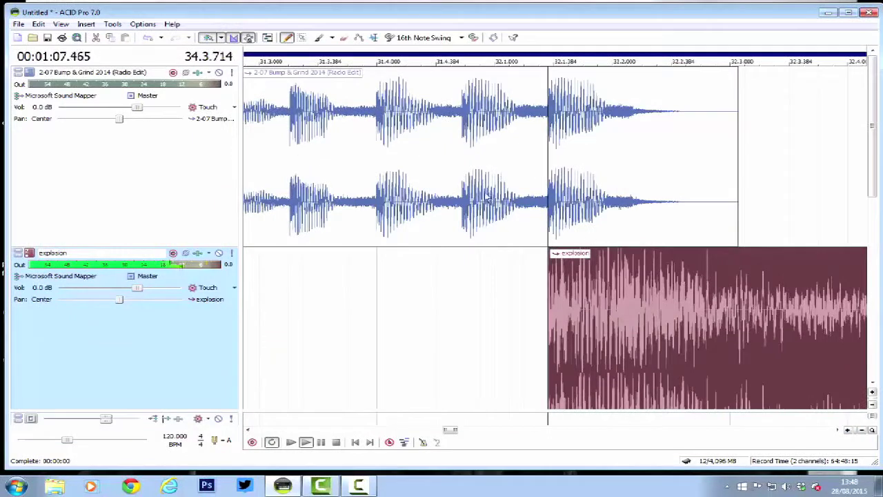
left_click(639, 205)
left_click_drag(554, 319, 630, 306)
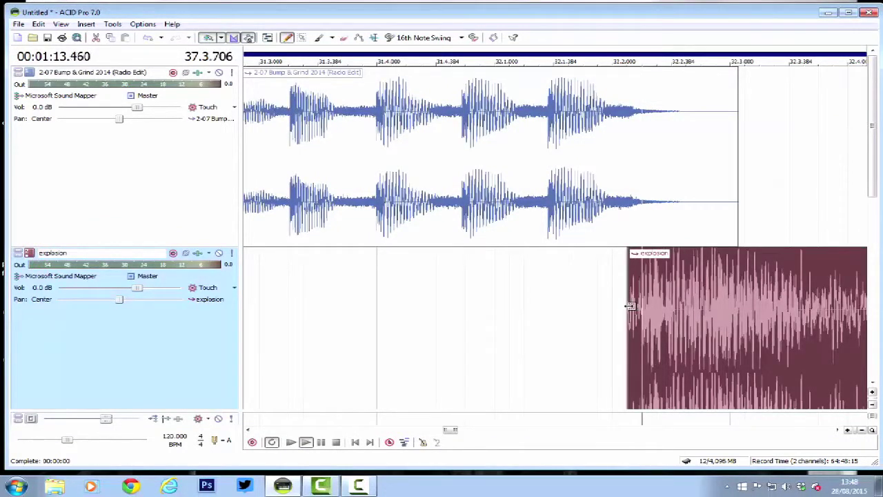
left_click_drag(628, 266, 641, 252)
- Play both tracks from measure 27.1 to check the explosion's new position
left_click(863, 429)
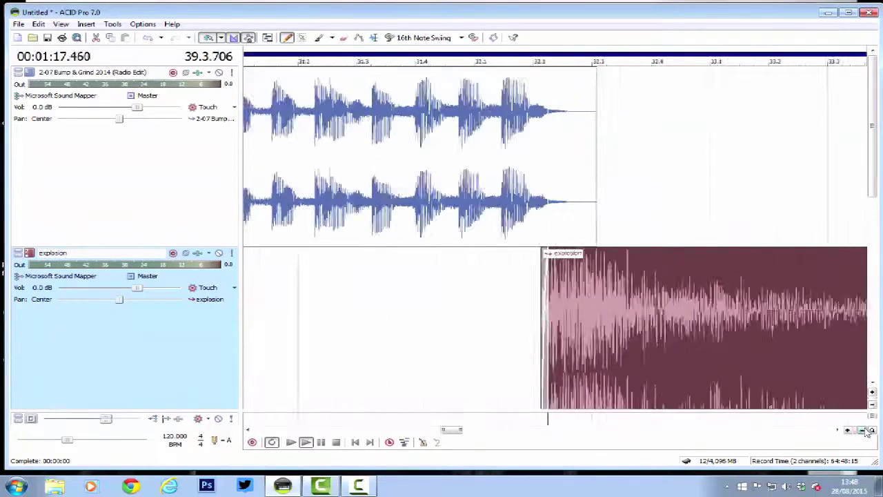
left_click(862, 429)
left_click(862, 429)
left_click(421, 301)
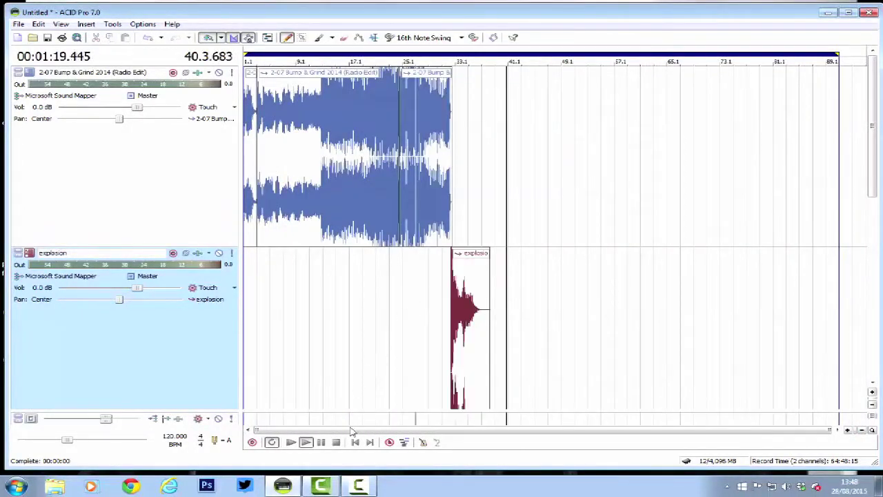
left_click(305, 442)
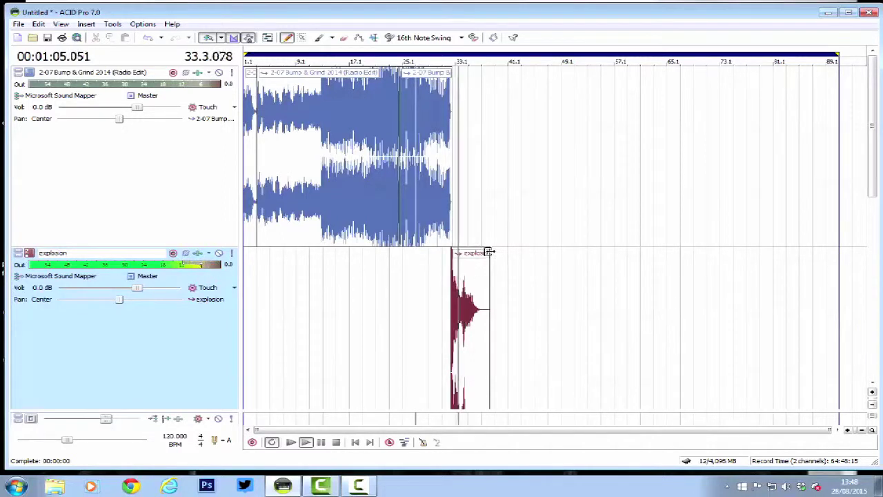
- Fade out nearly the whole explosion event using the fast logarithmic fade type, and stop playback
mouse_move(489, 254)
left_mouse_down()
mouse_move(451, 254)
mouse_move(458, 264)
left_mouse_up()
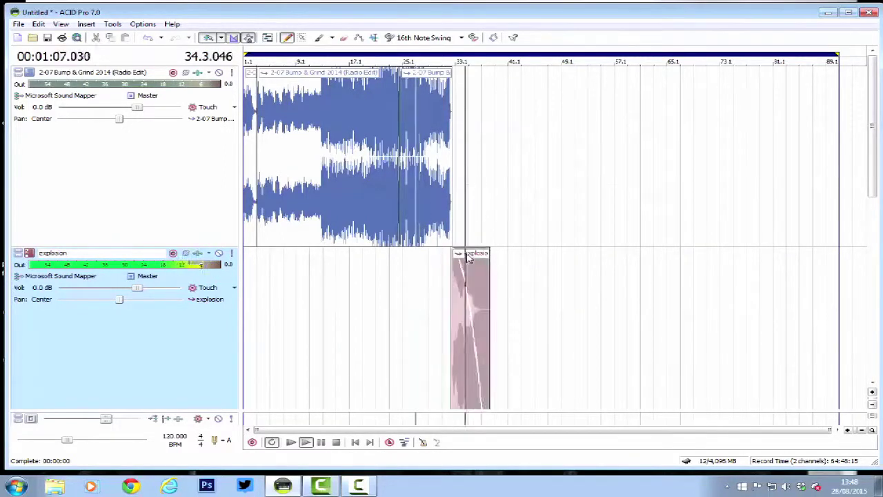
right_click(466, 265)
mouse_move(507, 193)
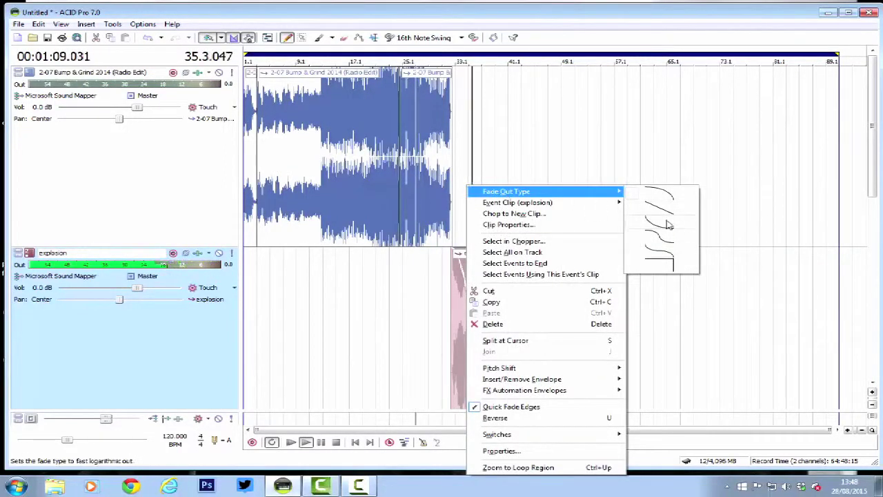
left_click(667, 223)
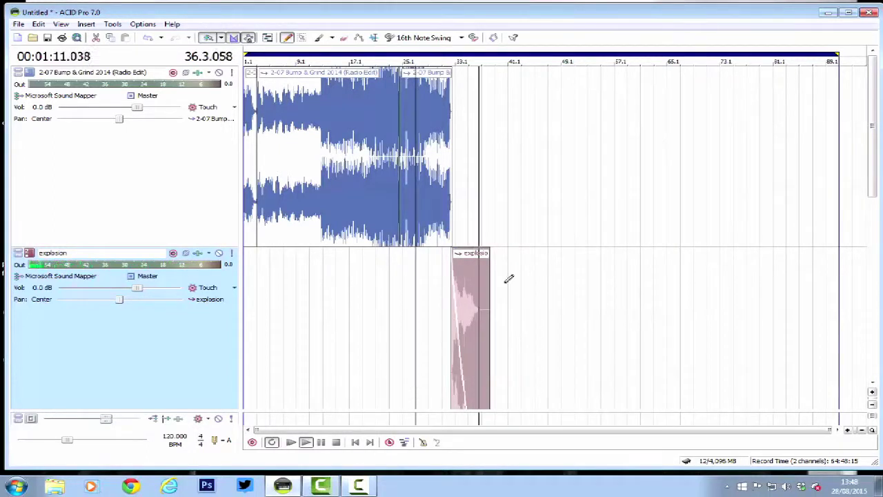
left_click(337, 443)
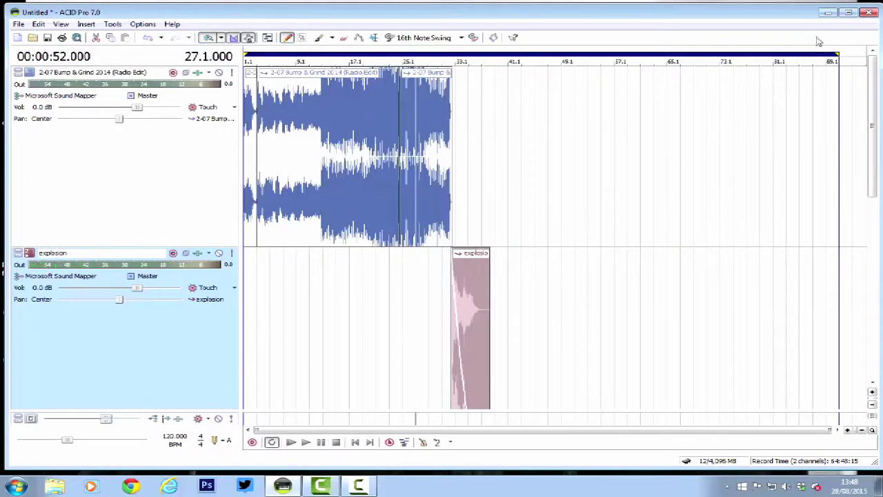
- Shorten the loop region to end at about measure 43.1, past the explosion, and reduce the height of both tracks
left_click_drag(838, 54, 516, 34)
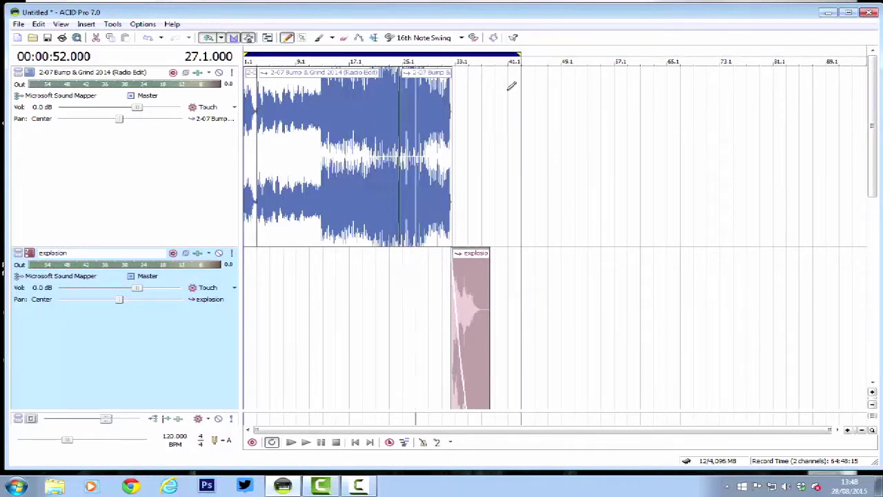
left_click(875, 405)
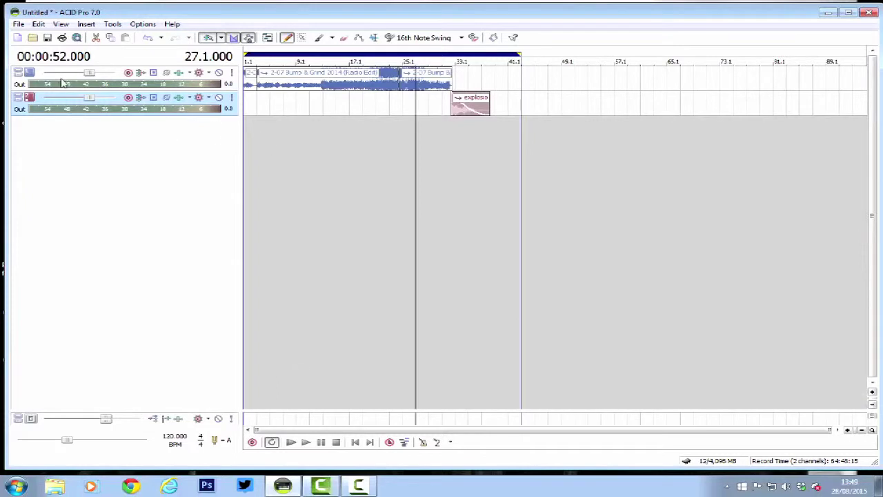
left_click(872, 393)
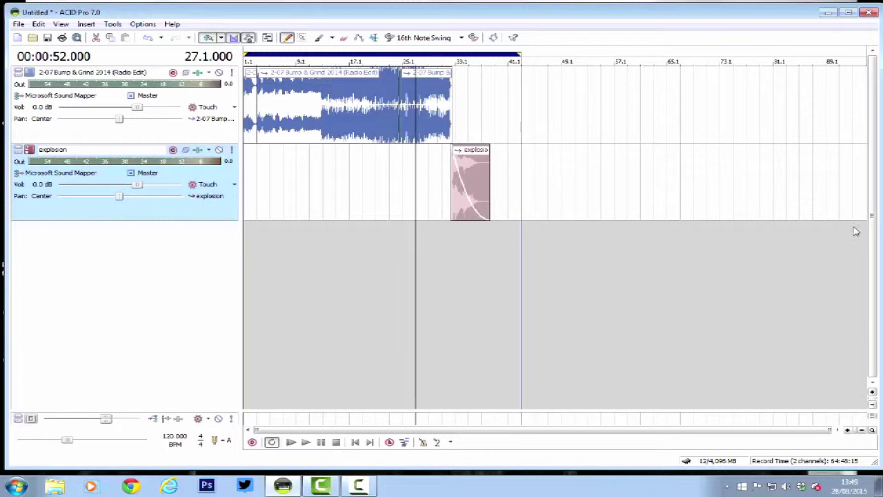
- Play the Bump & Grind edit from measure 27.1 to check its sound level, and stop playback
left_click(18, 24)
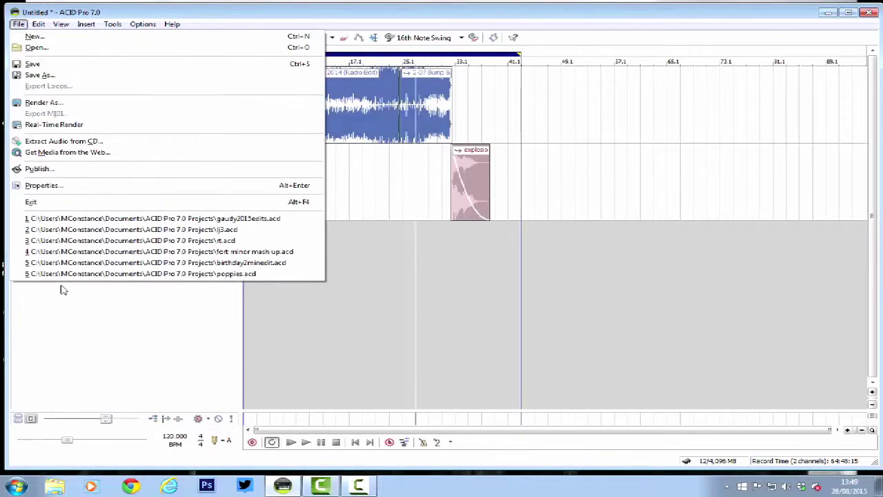
left_click(68, 320)
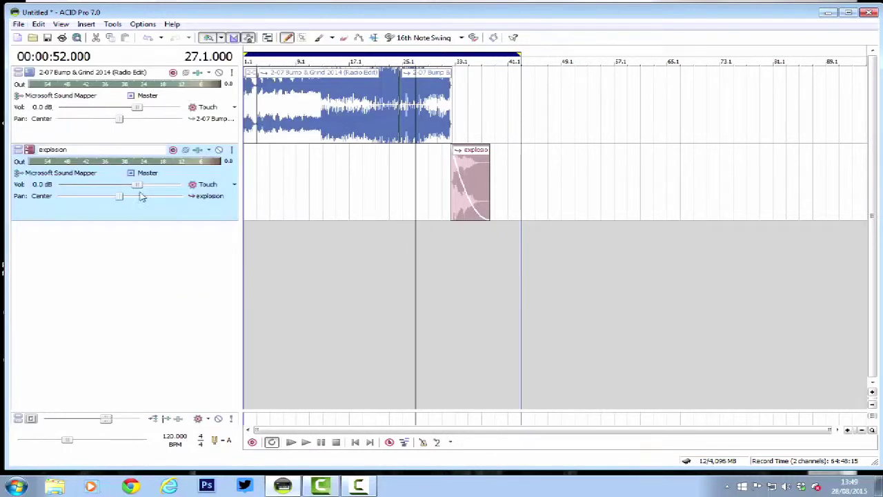
left_click(306, 442)
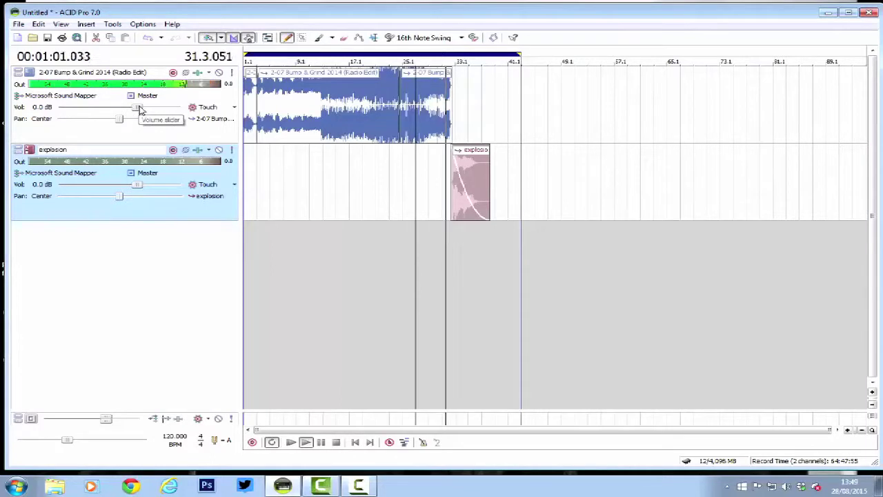
left_click(335, 443)
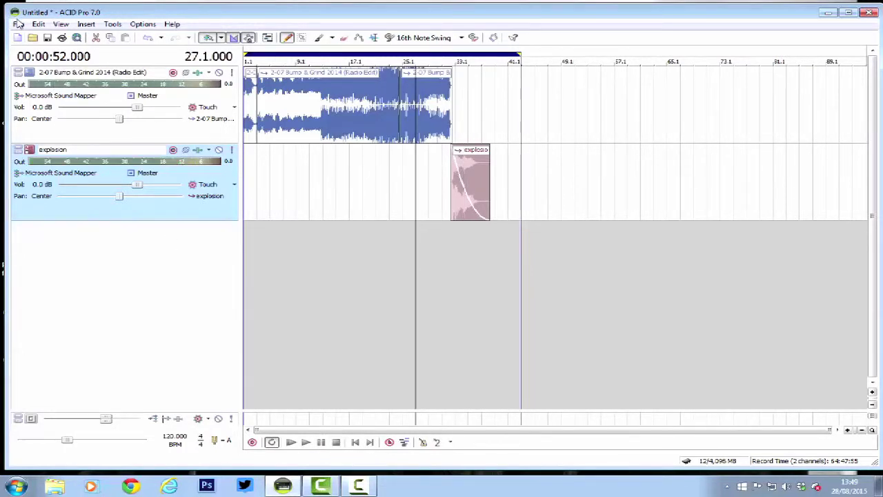
- Render only the loop region as an MP3 named bumpngrindshowedit, using the 320 Kbps, CD Transparent Audio template
left_click(19, 23)
left_click(44, 104)
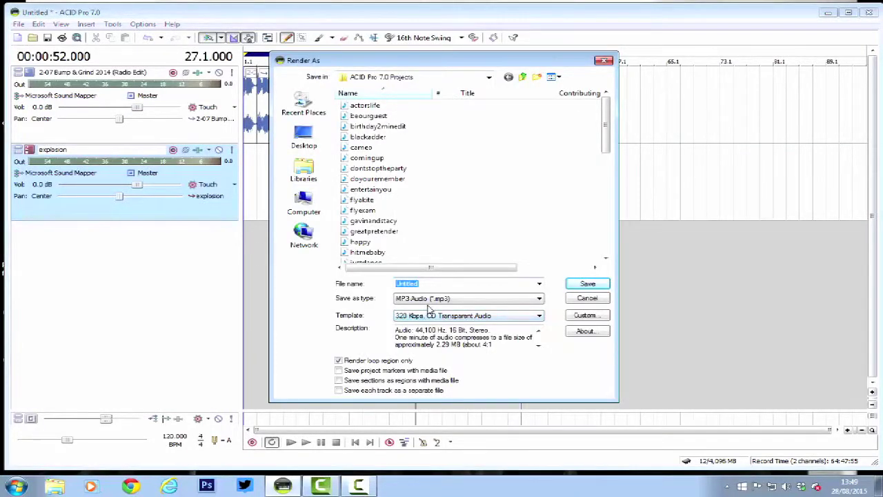
left_click(407, 317)
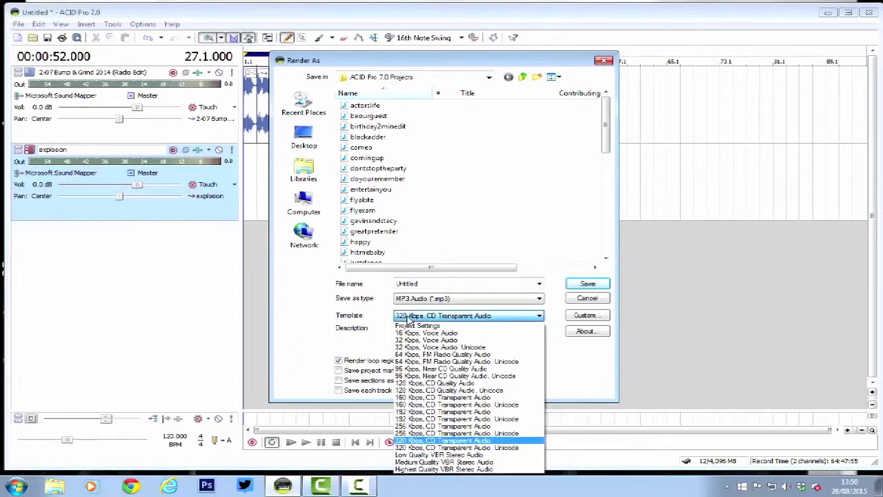
left_click(428, 373)
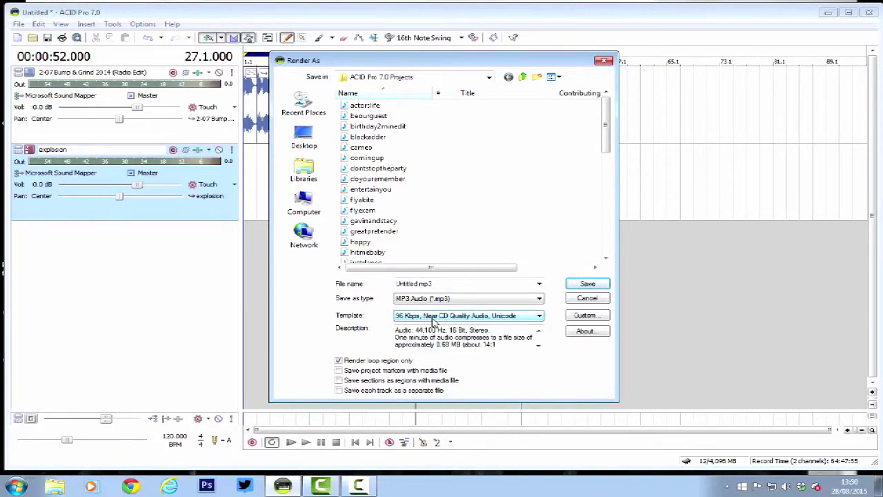
left_click(433, 318)
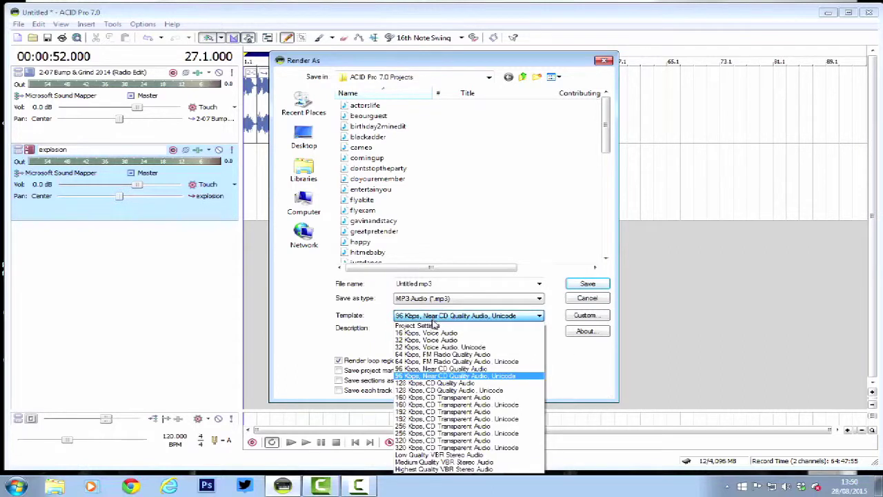
left_click(423, 441)
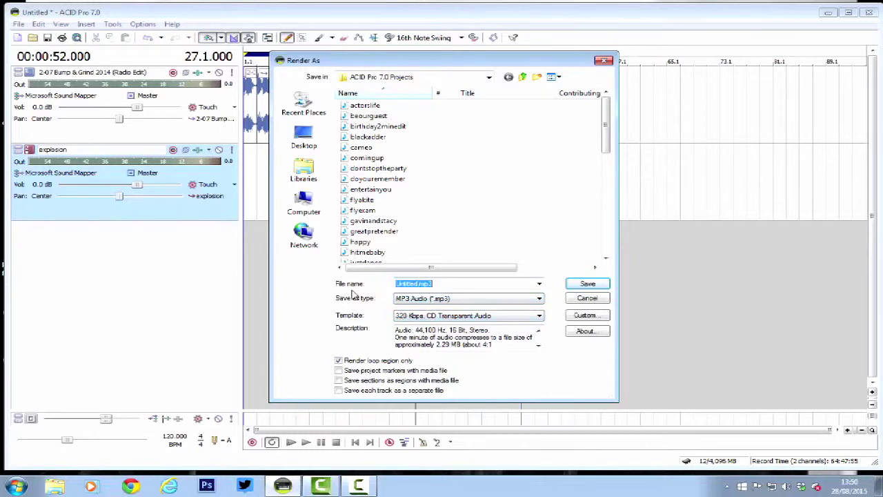
type("bumpngrindshowedit")
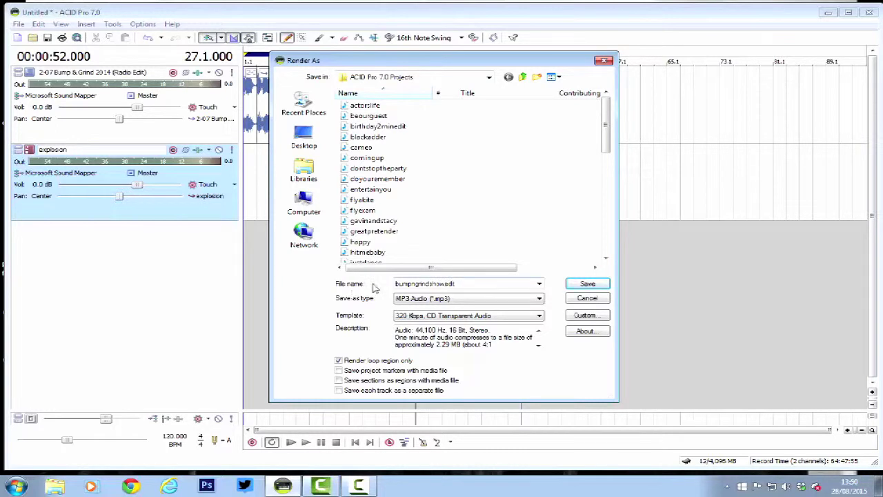
left_click(585, 285)
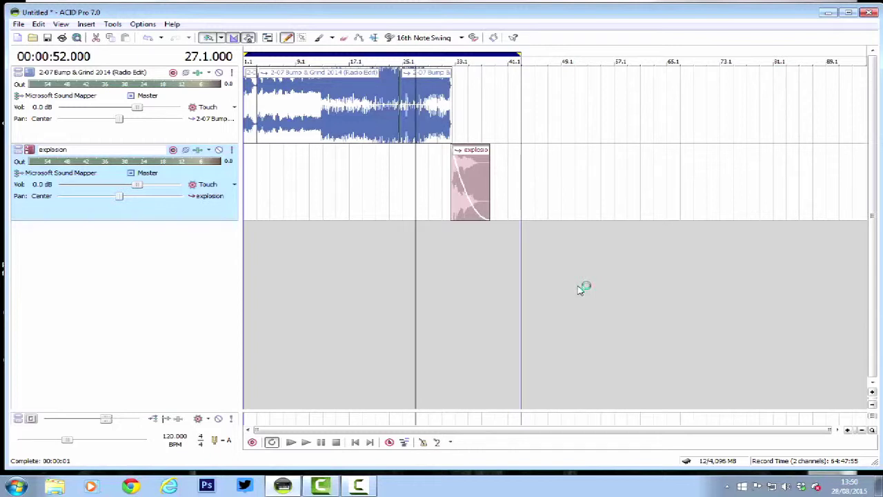
- Close ACID Pro without saving the changes to the untitled project
left_click(867, 13)
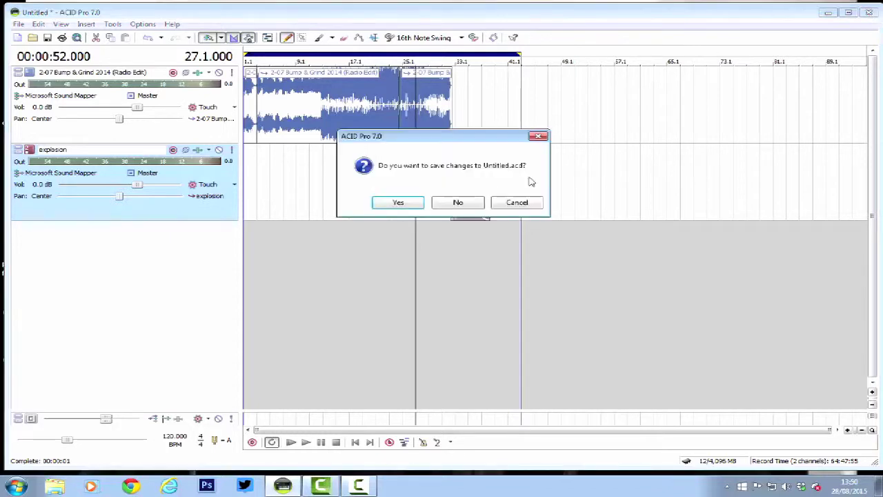
left_click(459, 204)
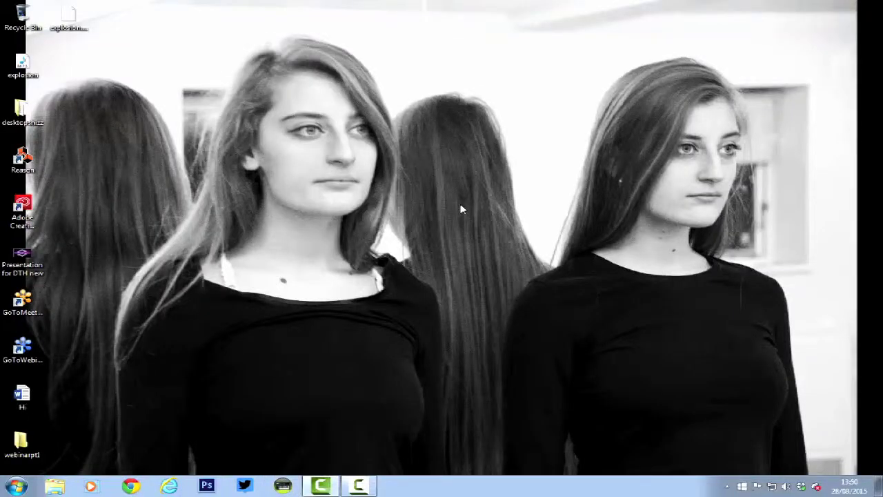